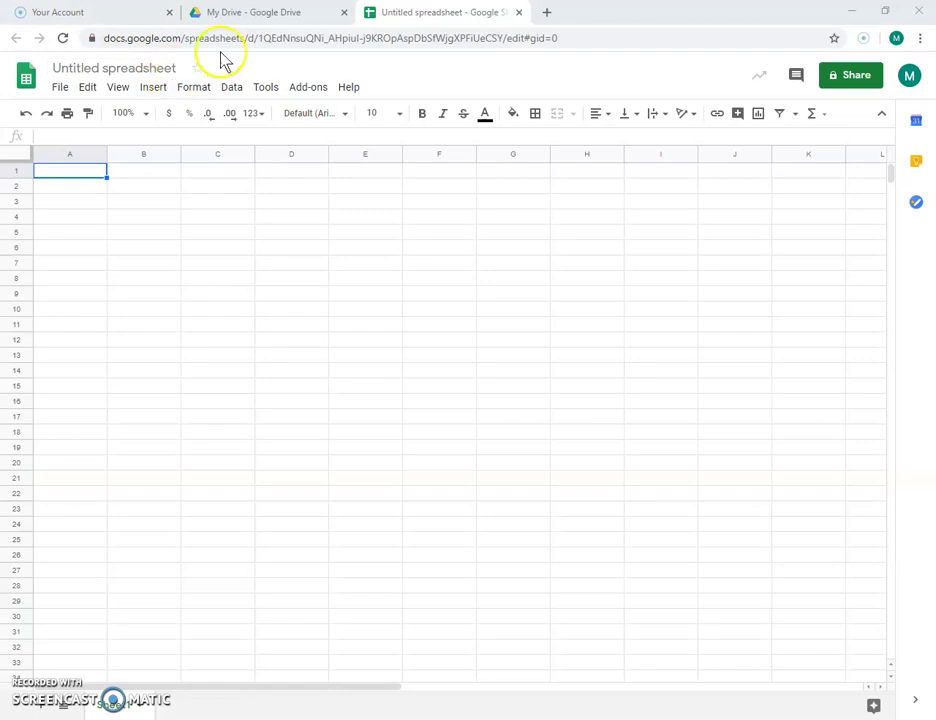
- Rename the untitled spreadsheet as "Column Graph Examples"
left_click(120, 68)
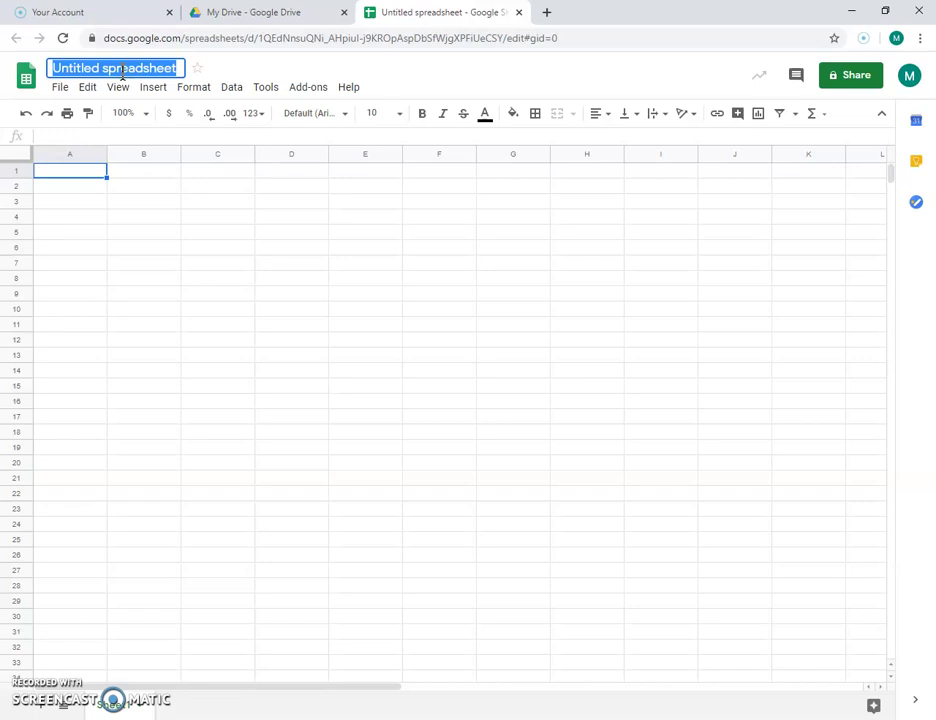
type("Column")
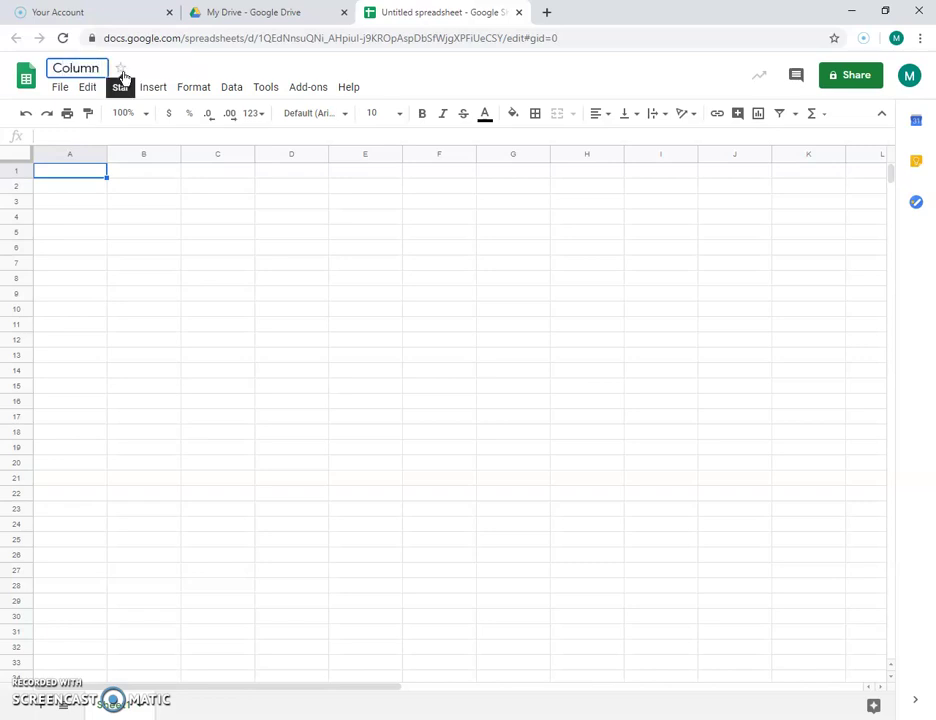
type(" Graph Examples")
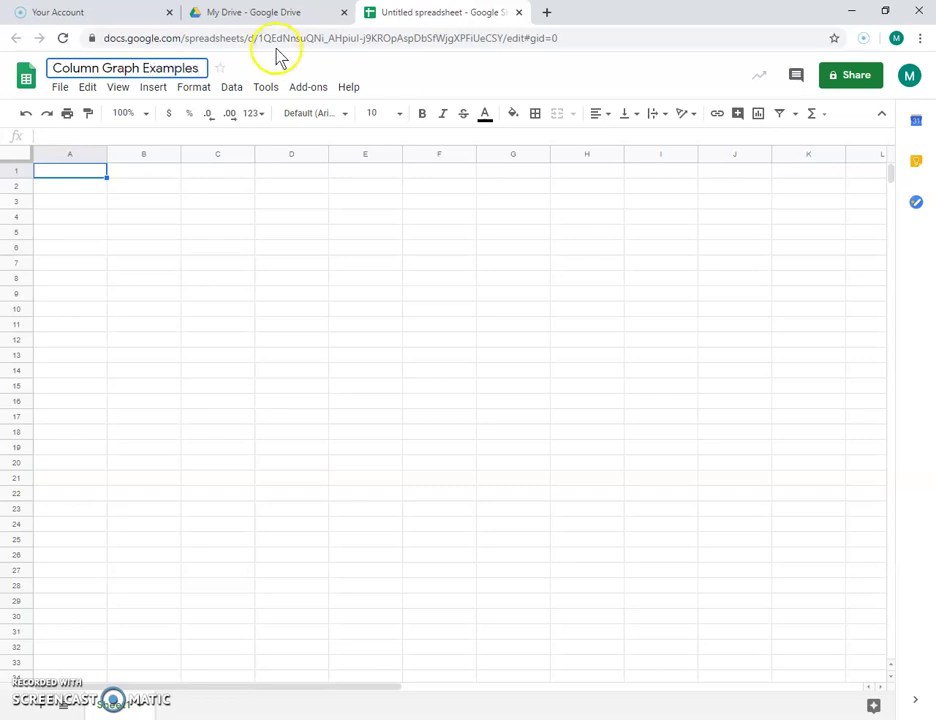
left_click(285, 328)
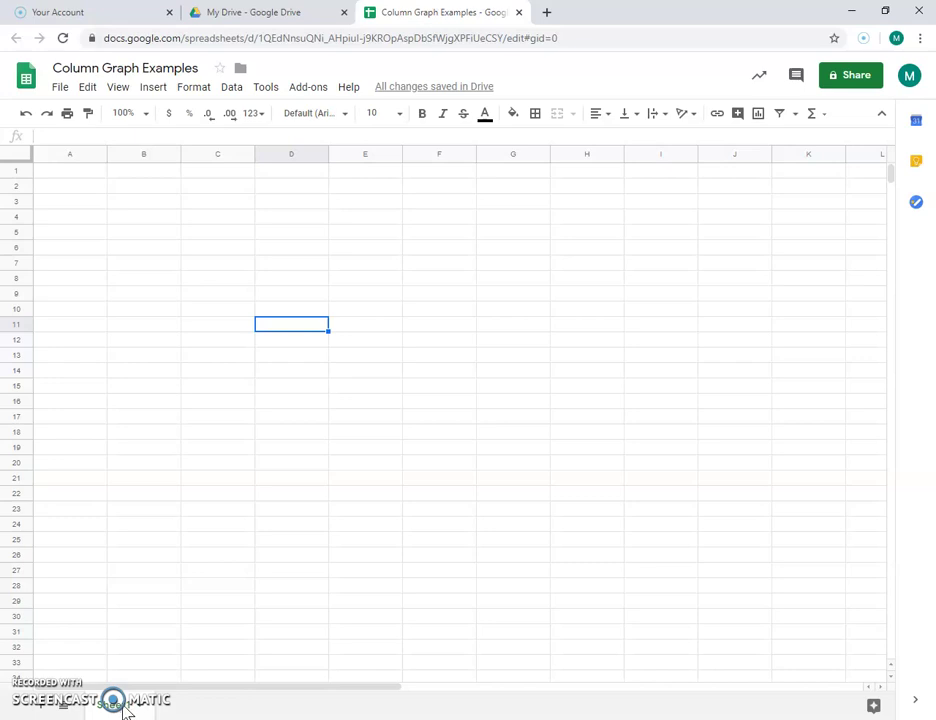
- Rename Sheet1 as "RawData"
right_click(121, 710)
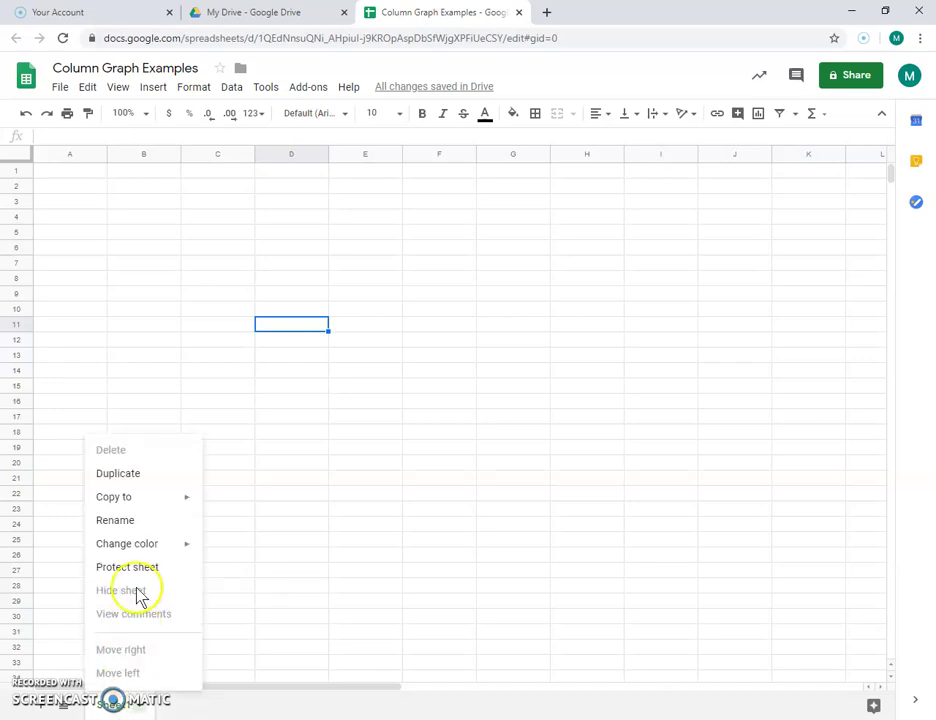
left_click(133, 524)
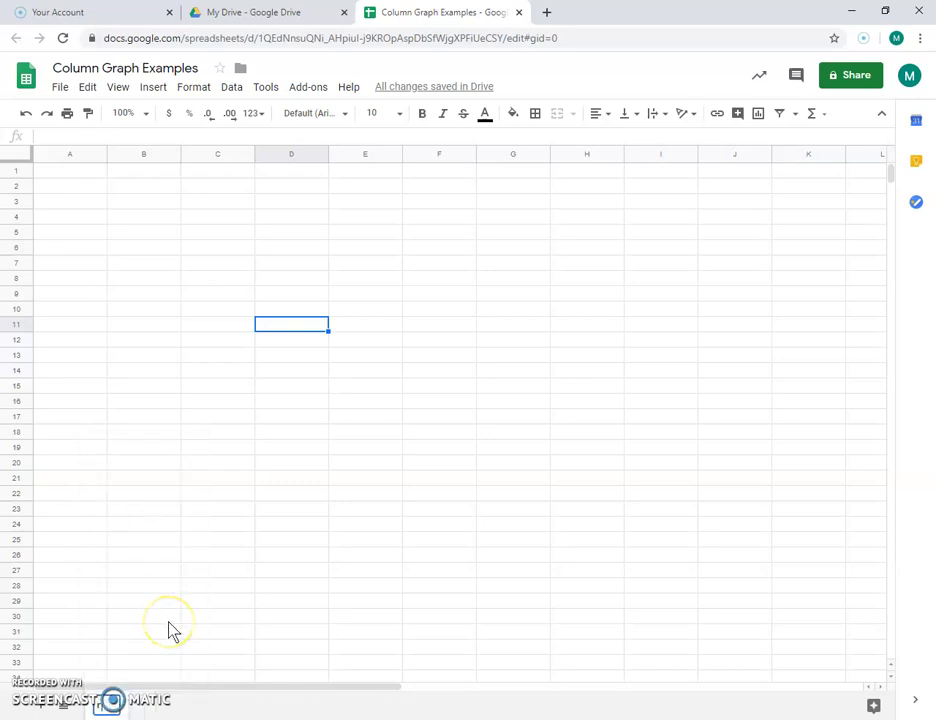
type("Raw Data")
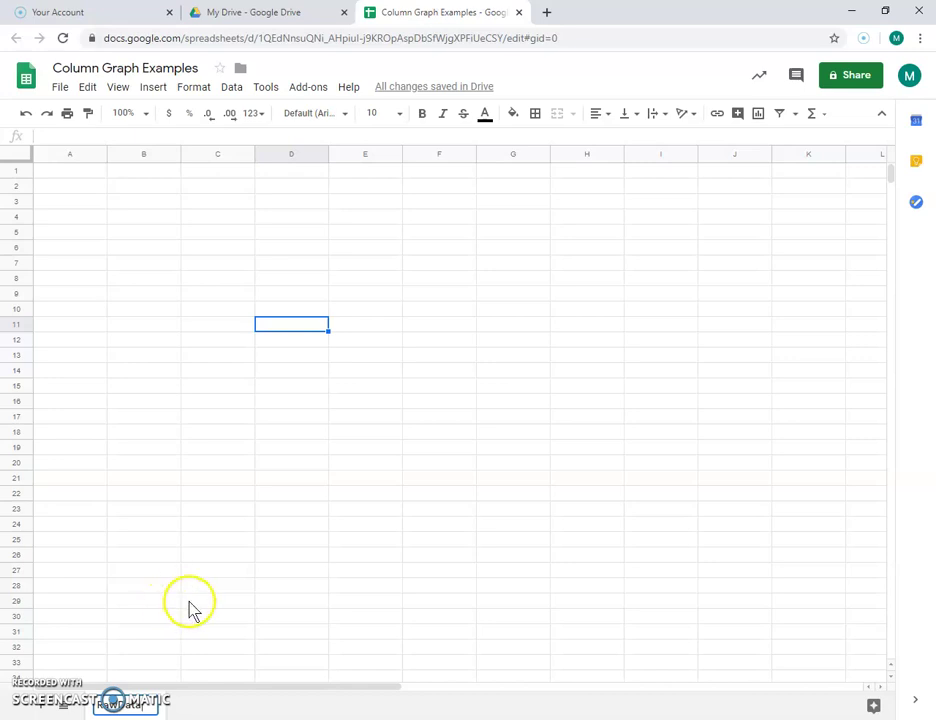
left_click(230, 574)
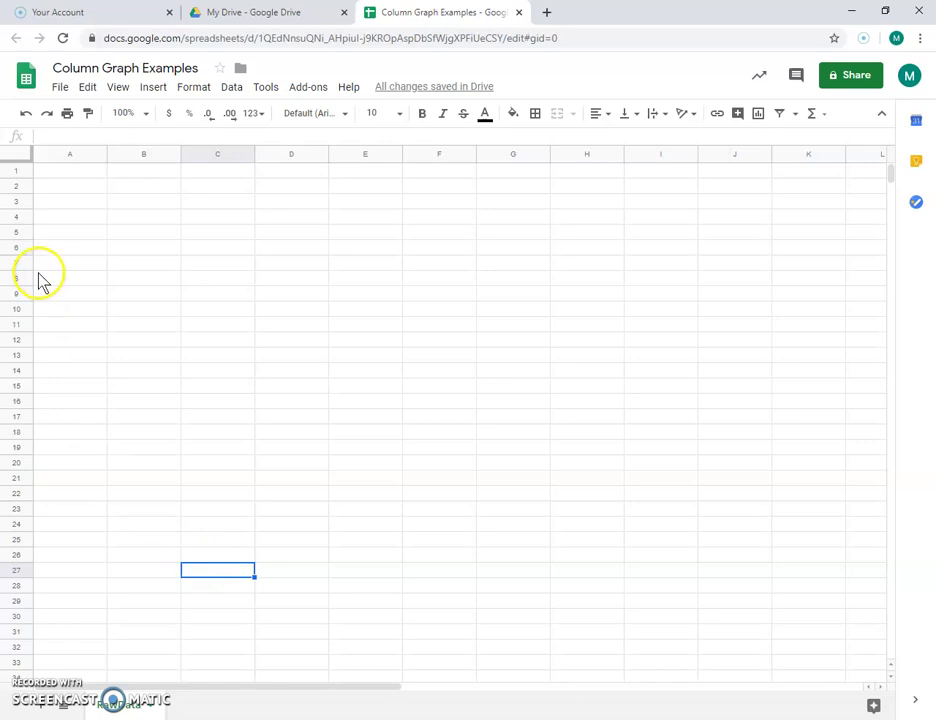
- Enter the column headers "Trial" in cell A1 and "Design Feature" in cell B1
left_click(78, 172)
type("Trial")
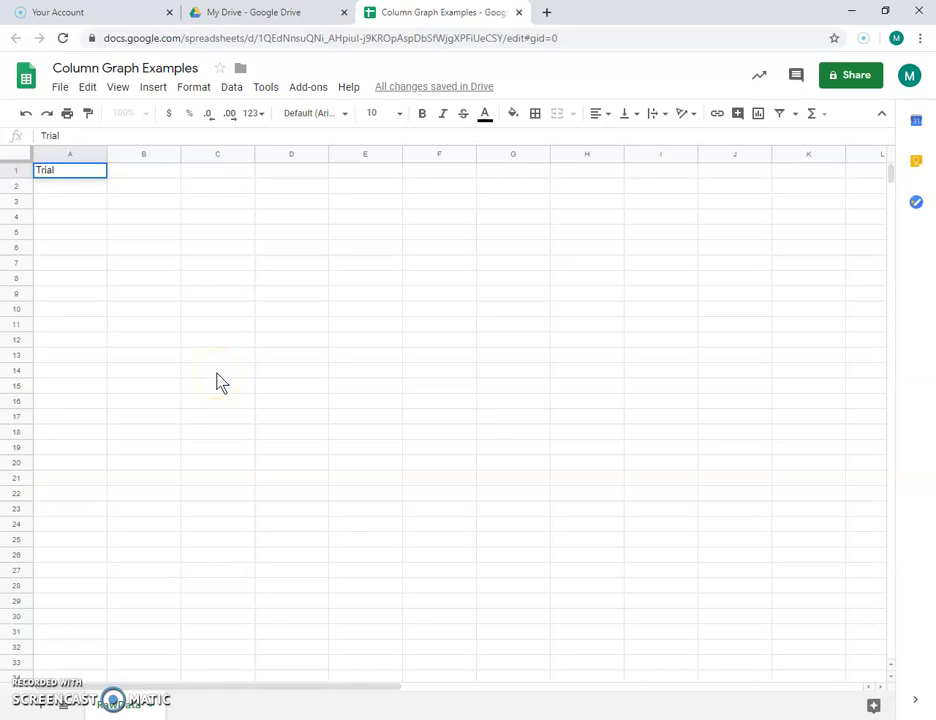
key("Tab")
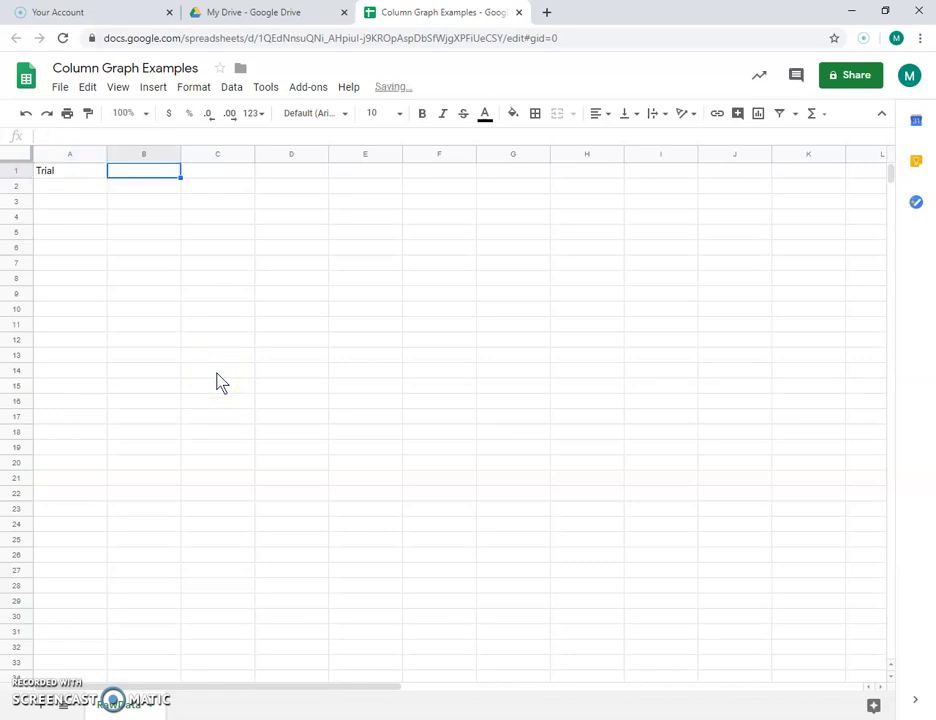
type("Design D")
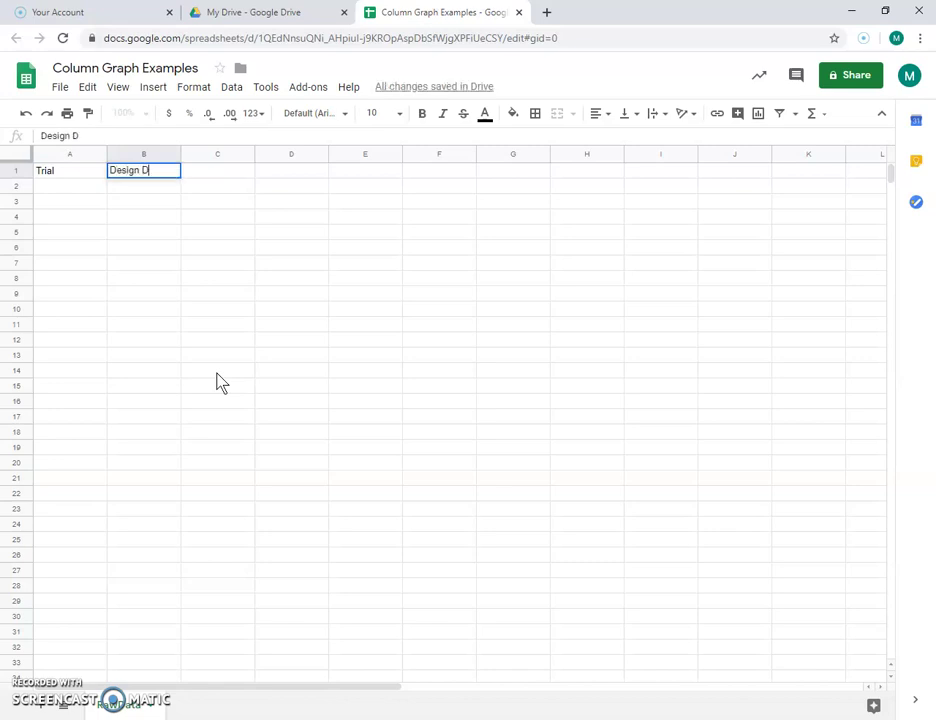
key("BackSpace")
type("Feature")
key("Tab")
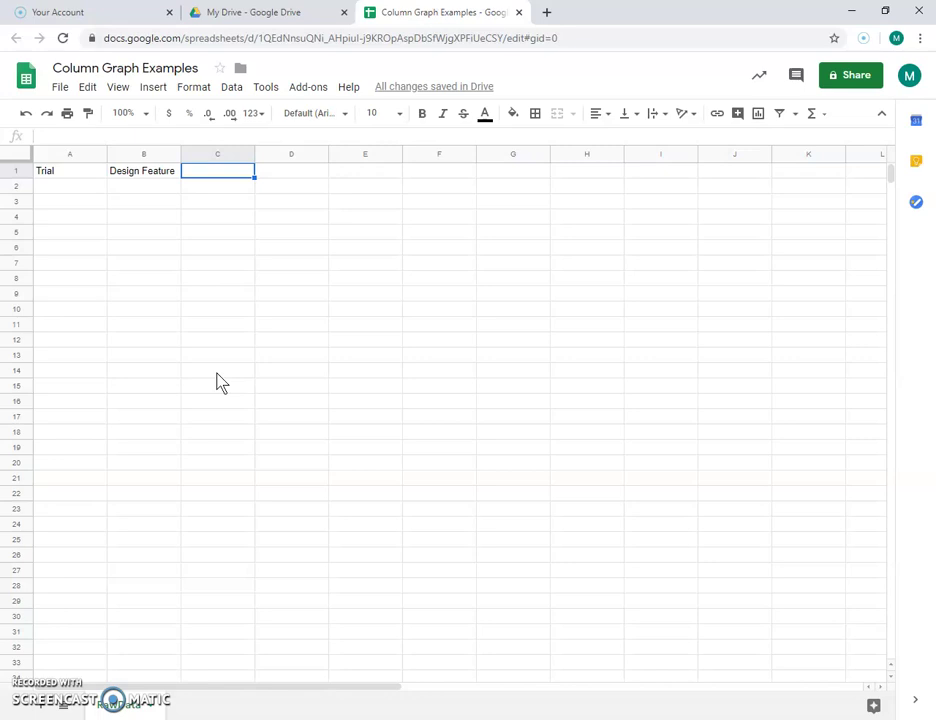
- Enter the column header "Pressure until first crack (PSI)" in cell C1
type("Pressur")
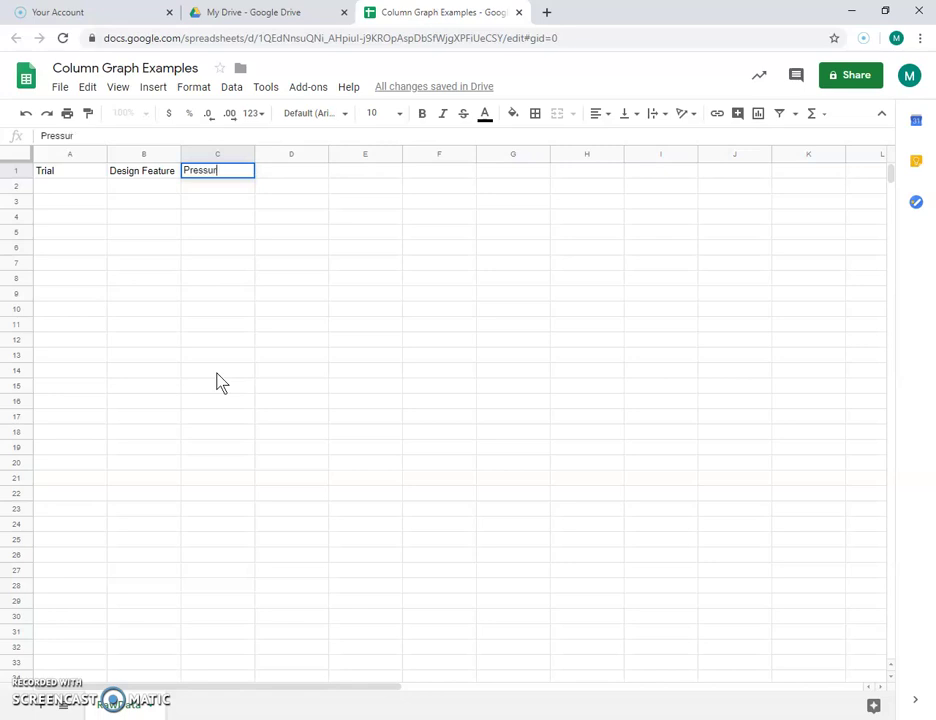
type("e until first crack")
key("BackSpace")
type("ck (")
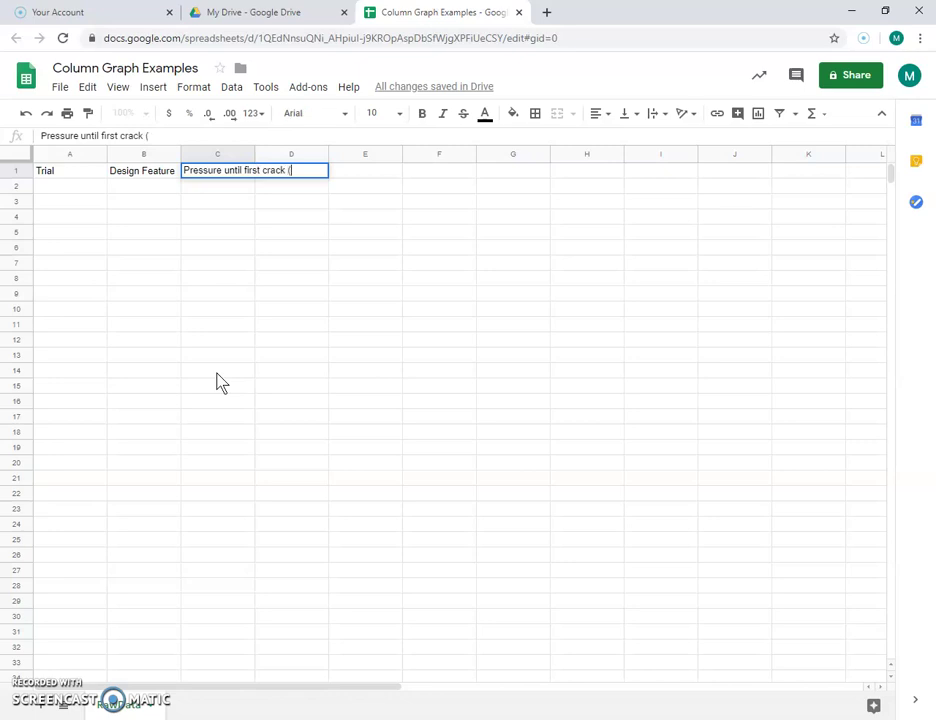
type("PSI)")
key("Return")
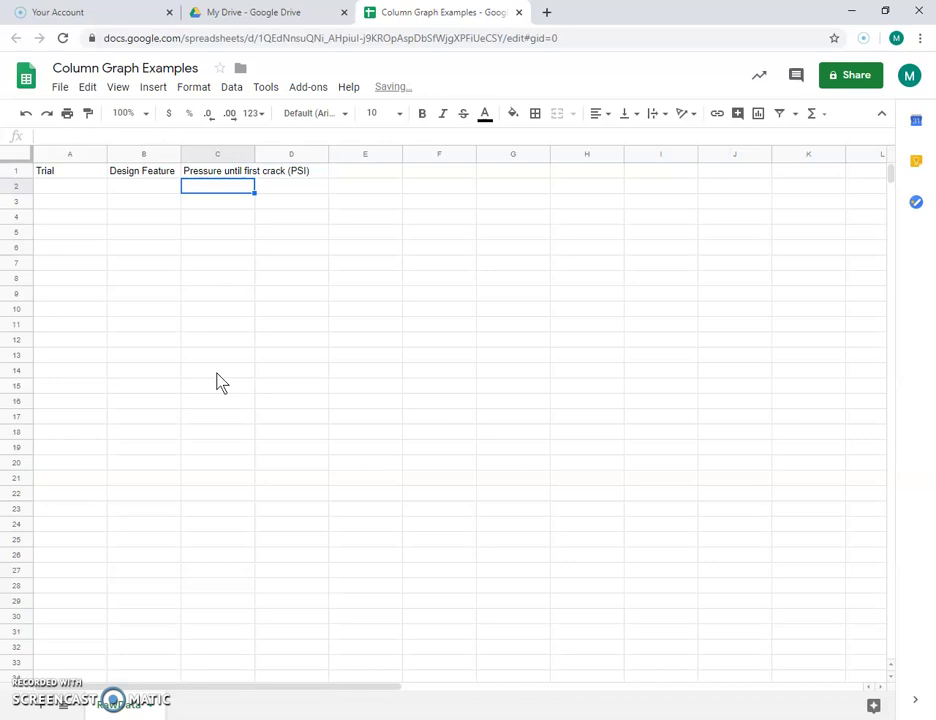
key("Down")
key("Down")
key("Down")
key("Down")
key("Down")
key("Down")
key("Up")
key("Up")
key("Up")
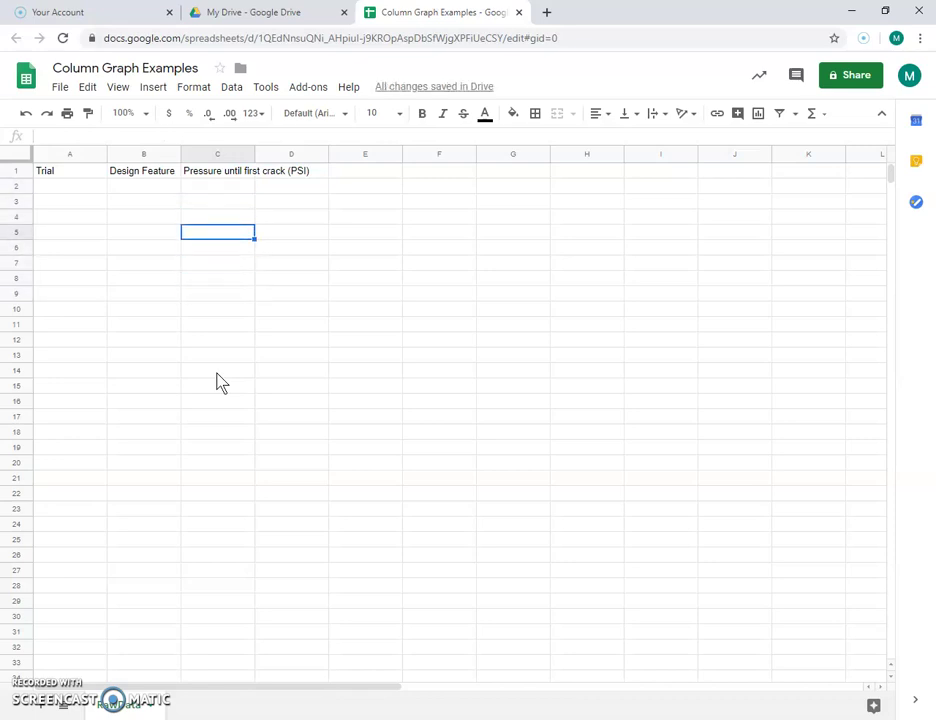
key("Up")
key("Up")
key("Up")
type("34 PSI")
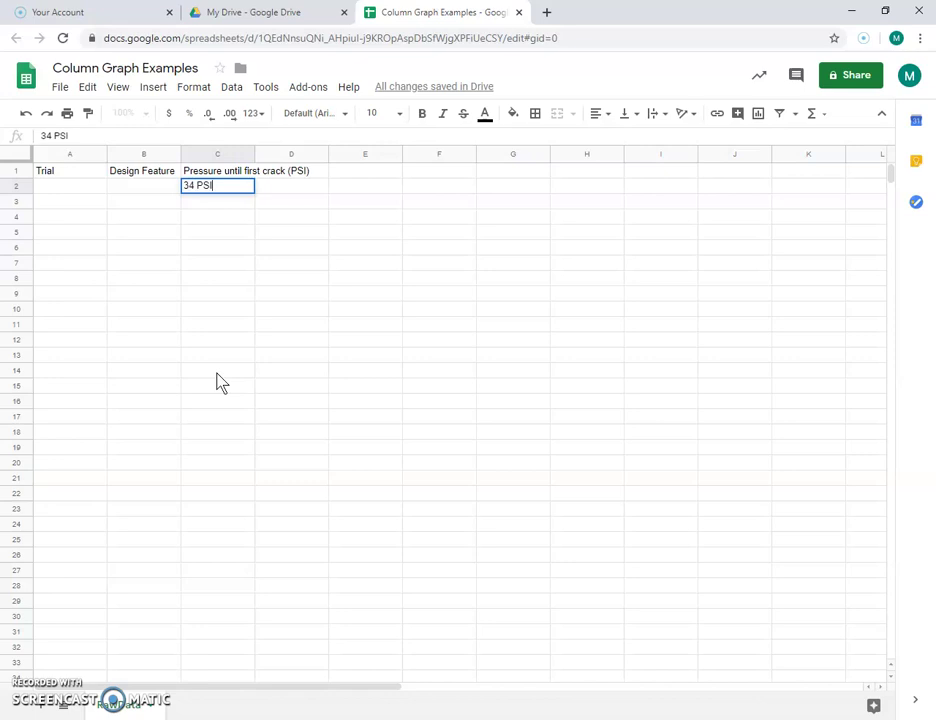
key("Return")
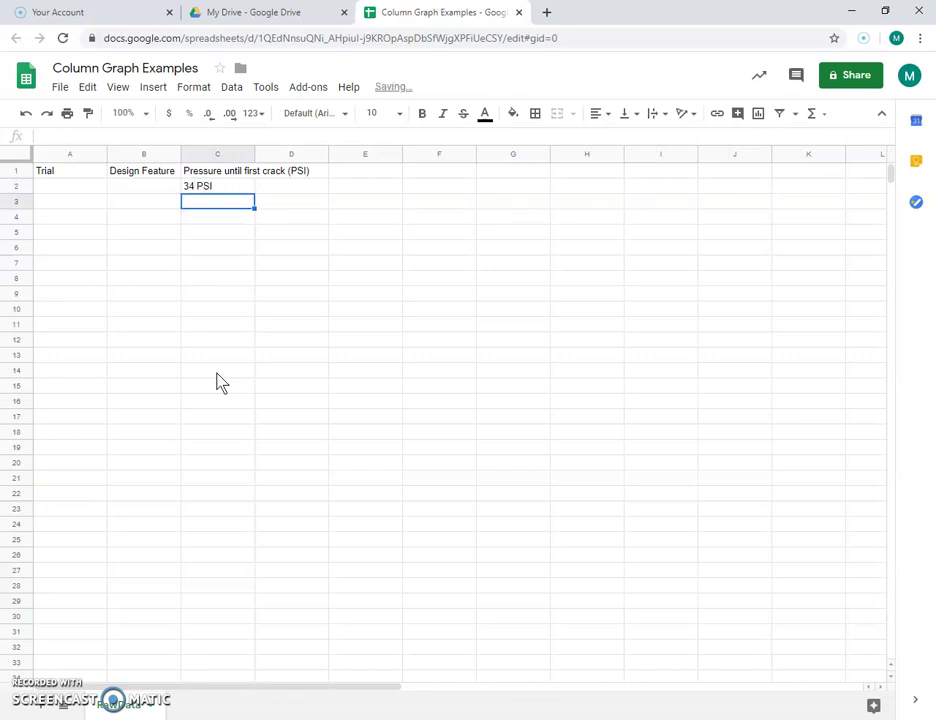
key("Up")
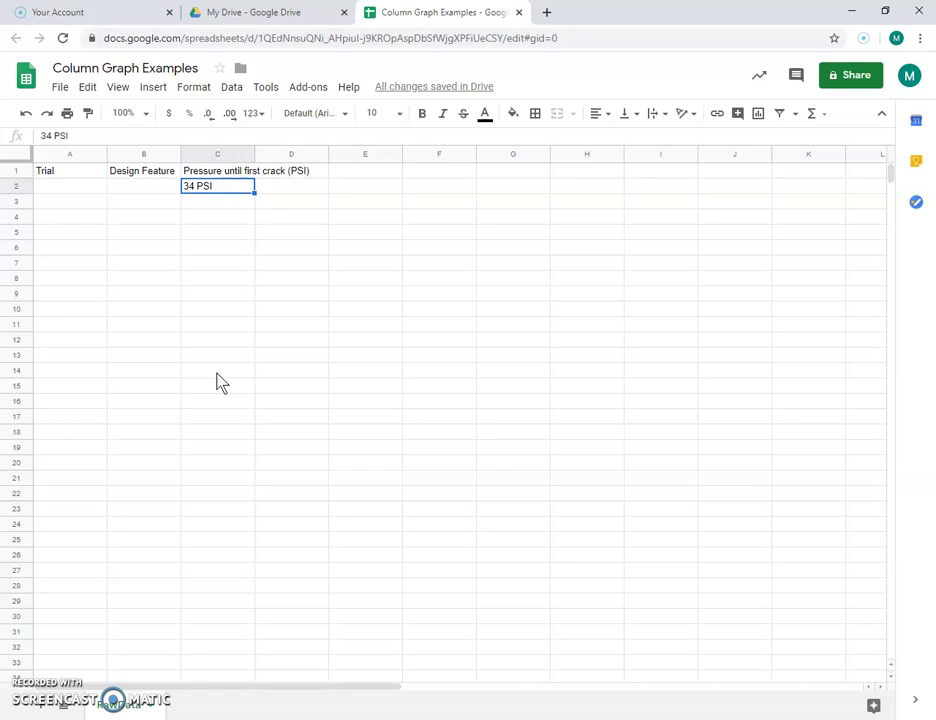
key("Delete")
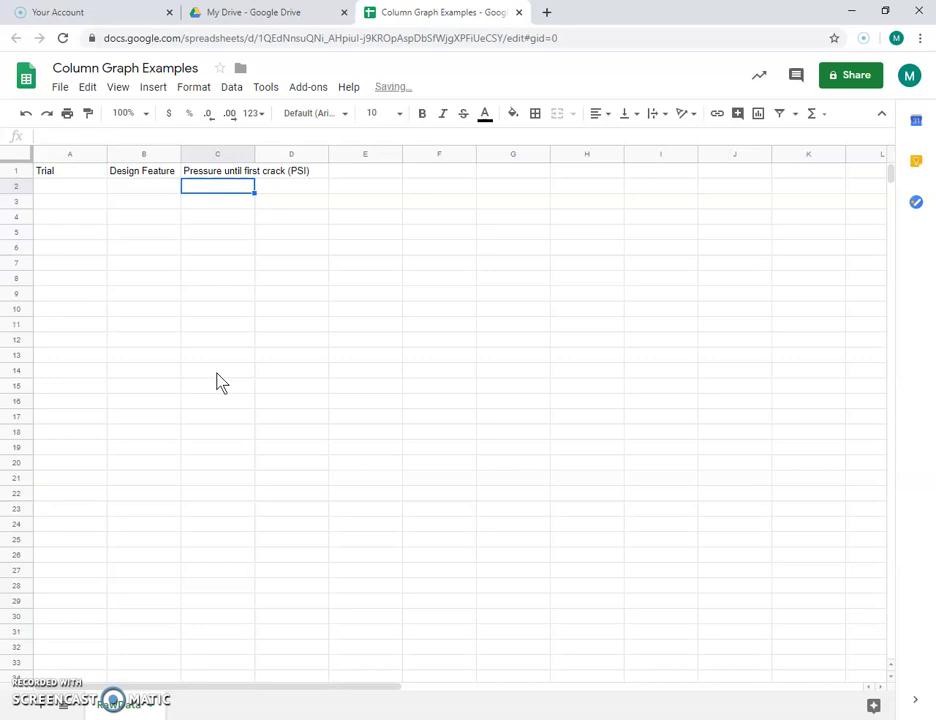
key("Up")
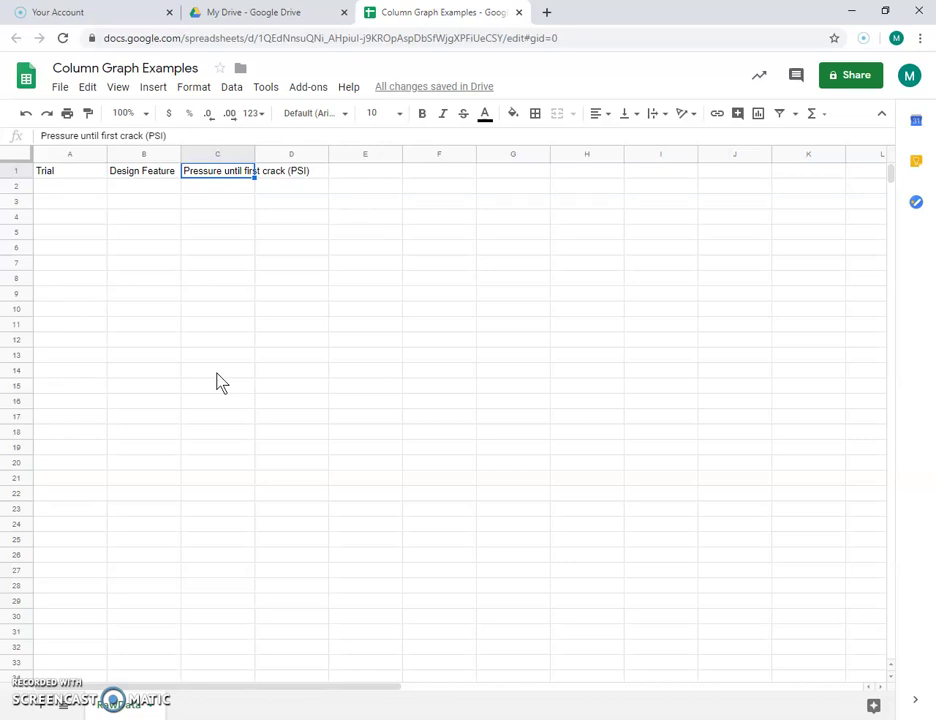
key("Down")
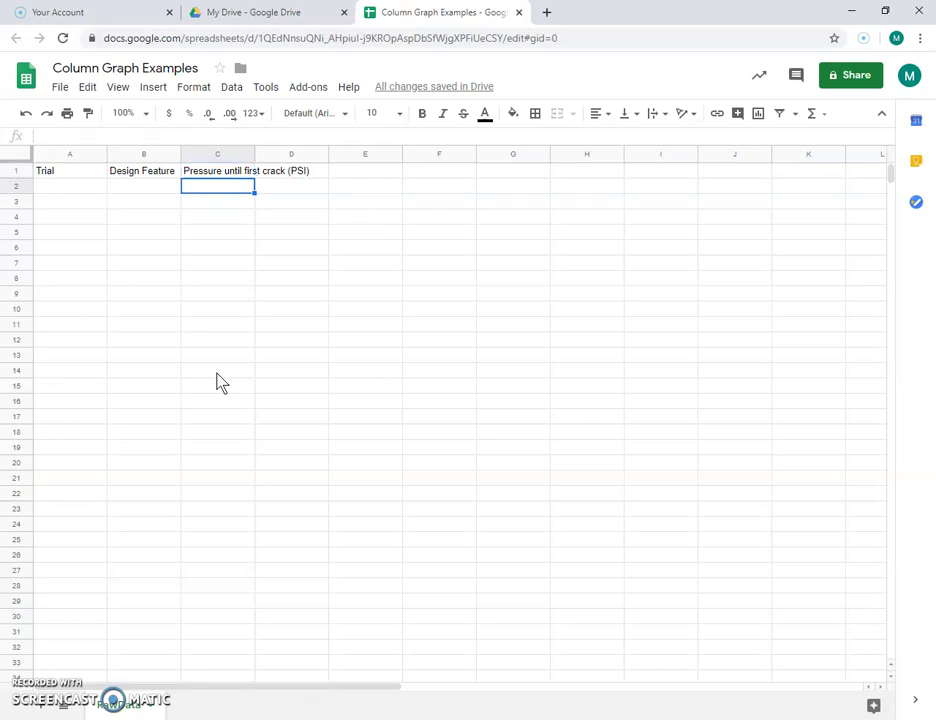
key("Left")
key("Left")
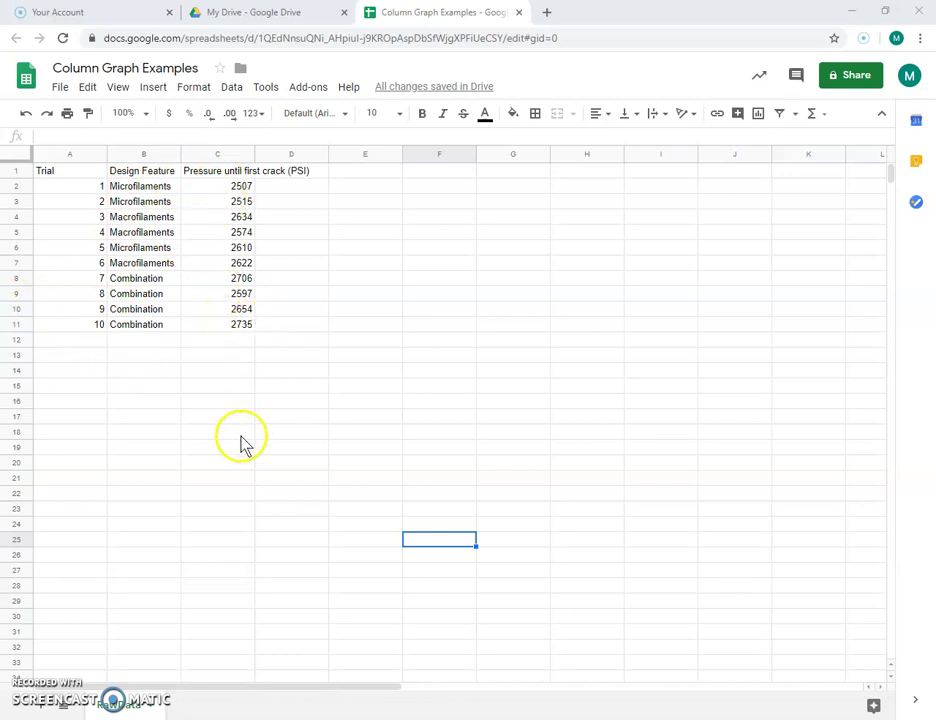
- Add a second sheet to the spreadsheet and name it "Figure 1: Concrete Additives"
left_click(42, 706)
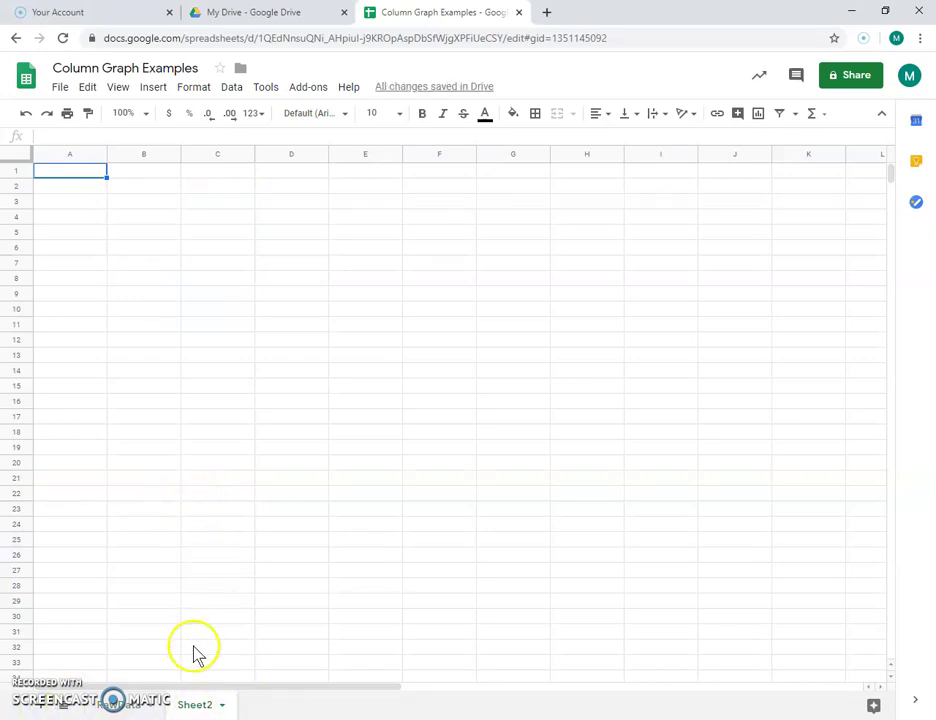
left_click(122, 703)
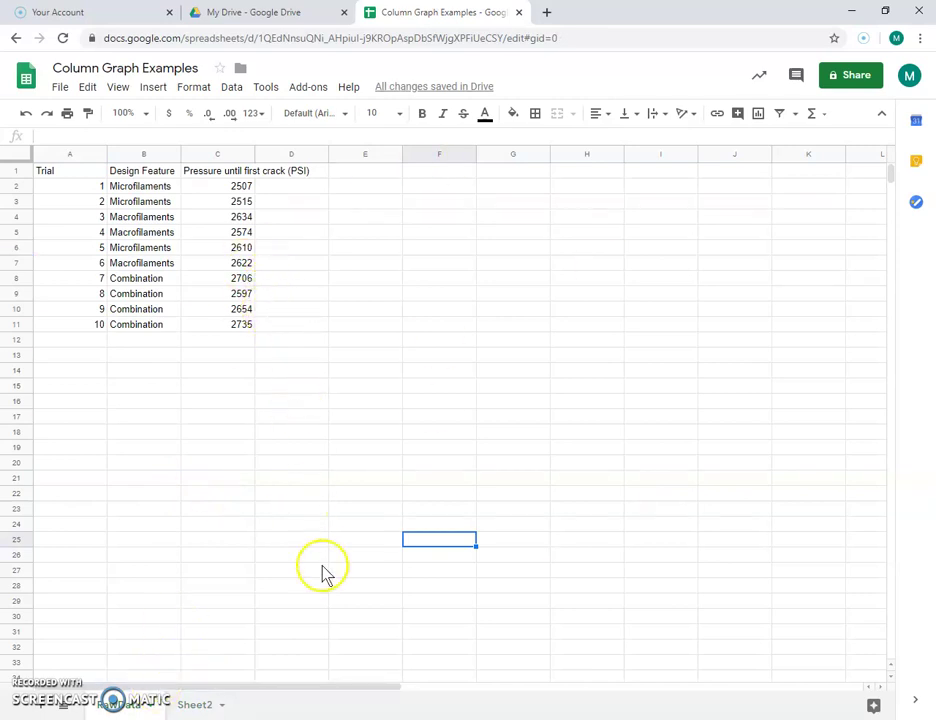
left_click(203, 708)
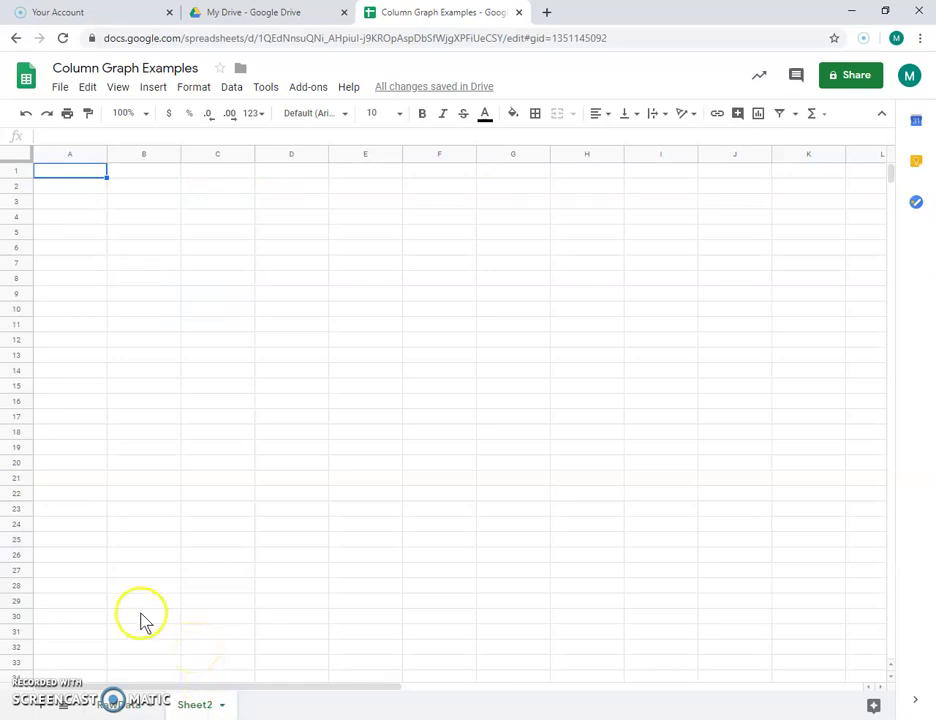
right_click(198, 708)
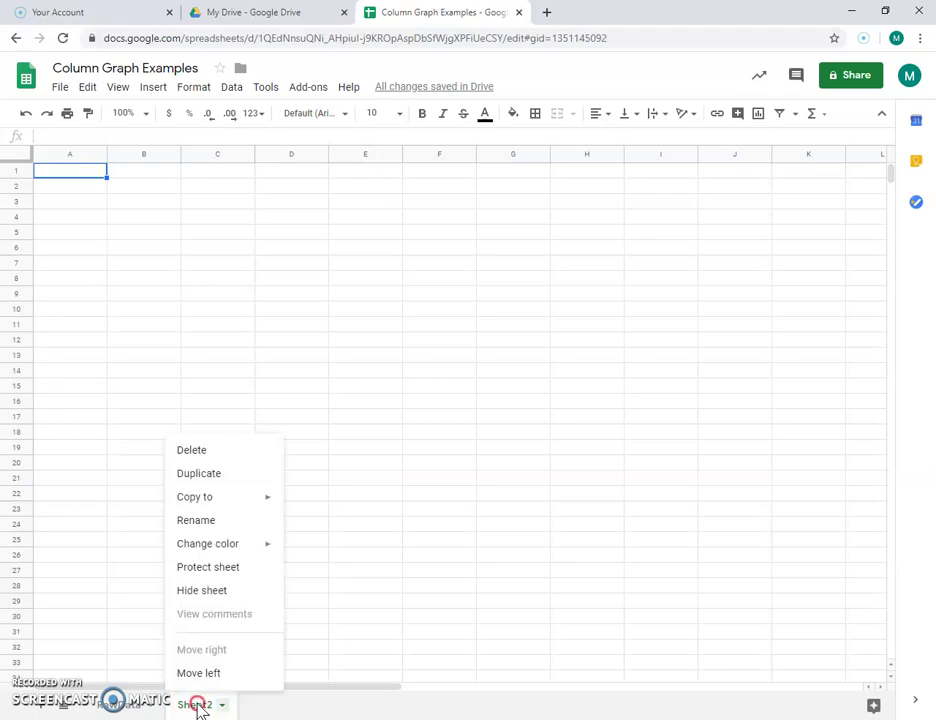
left_click(211, 528)
type("Figure 1:")
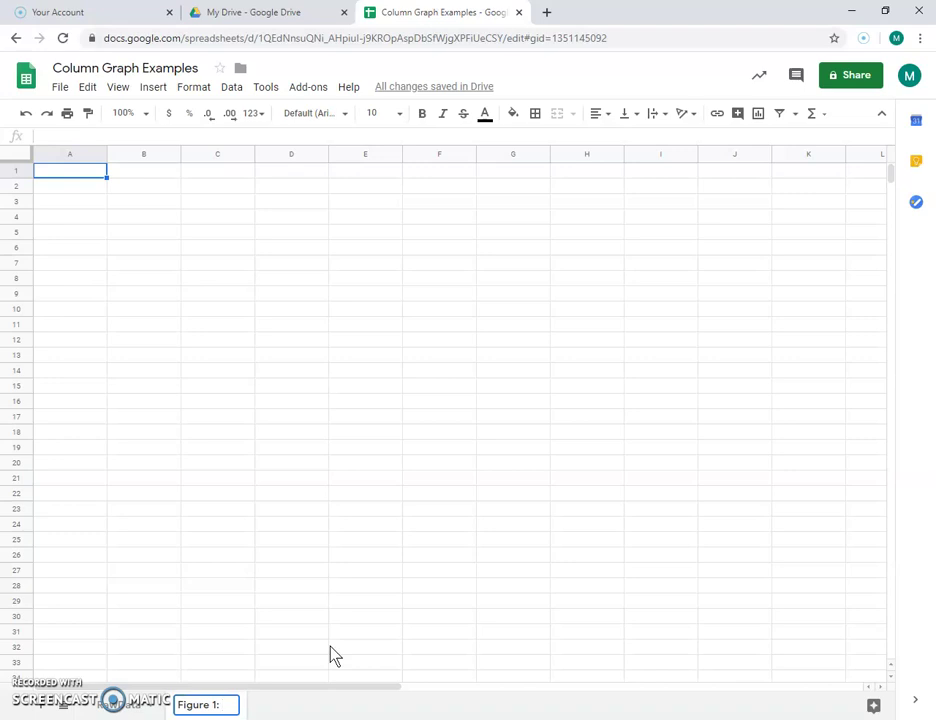
type(" Concrete Additives")
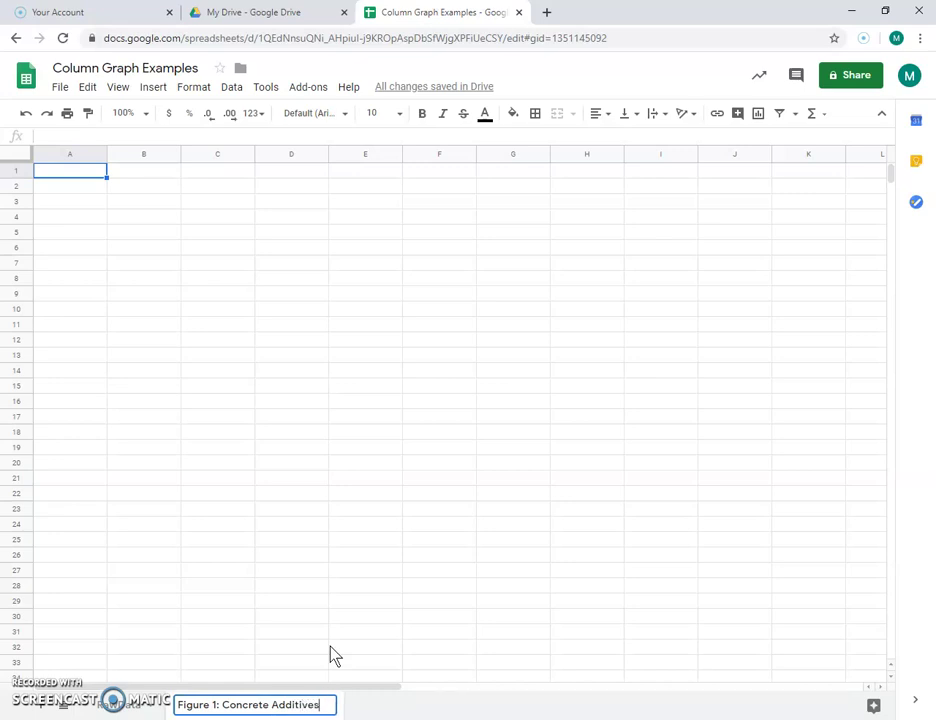
left_click(333, 511)
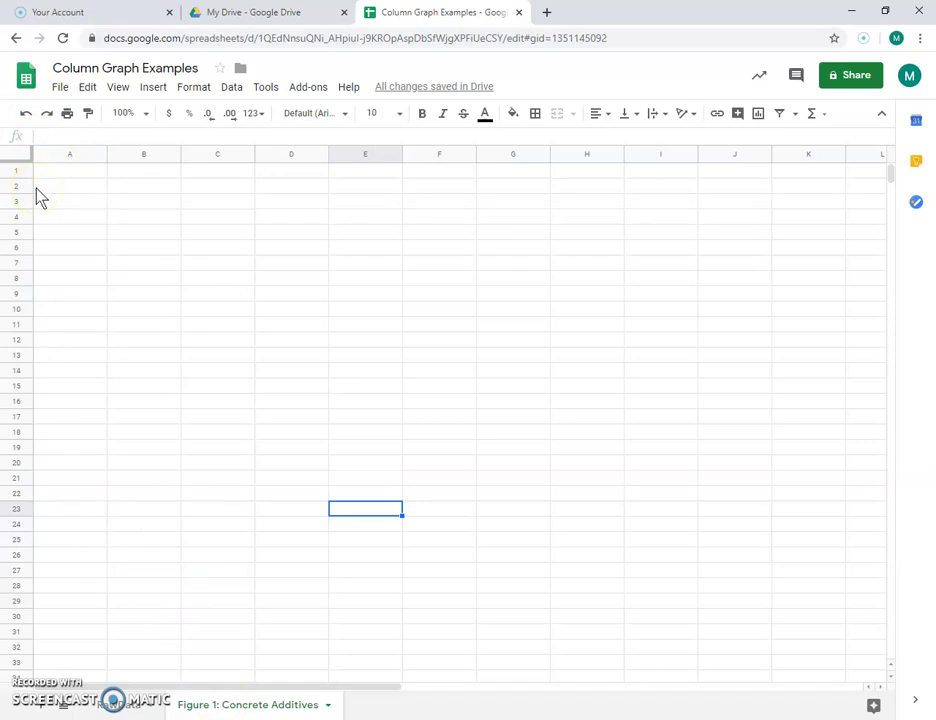
- Enter the formula ='RawData'!A1 in cell A1 of the "Figure 1: Concrete Additives" sheet
left_click(67, 170)
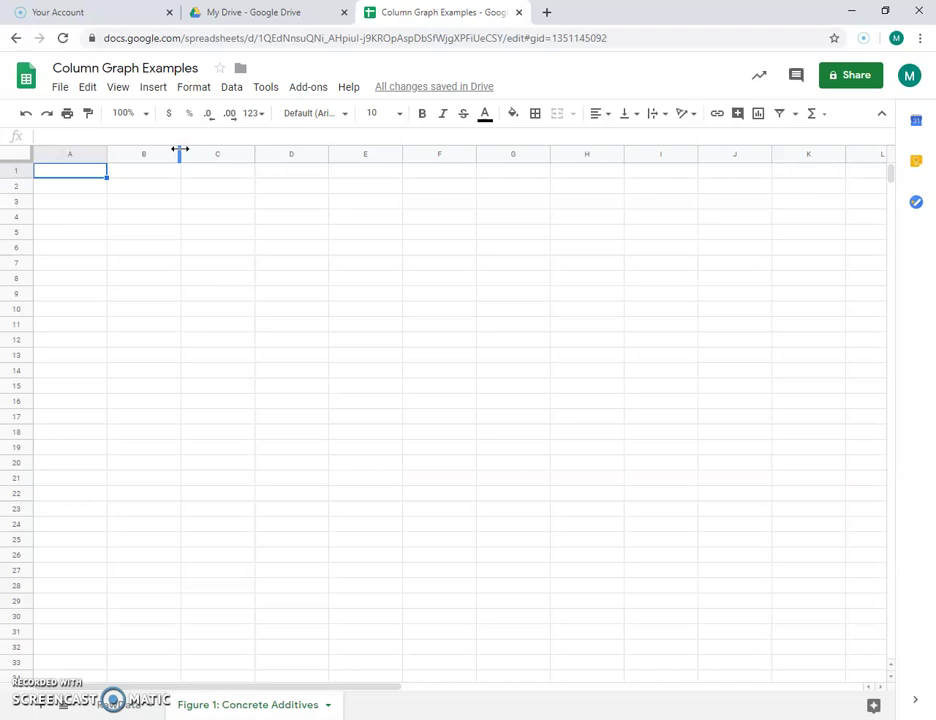
type("=")
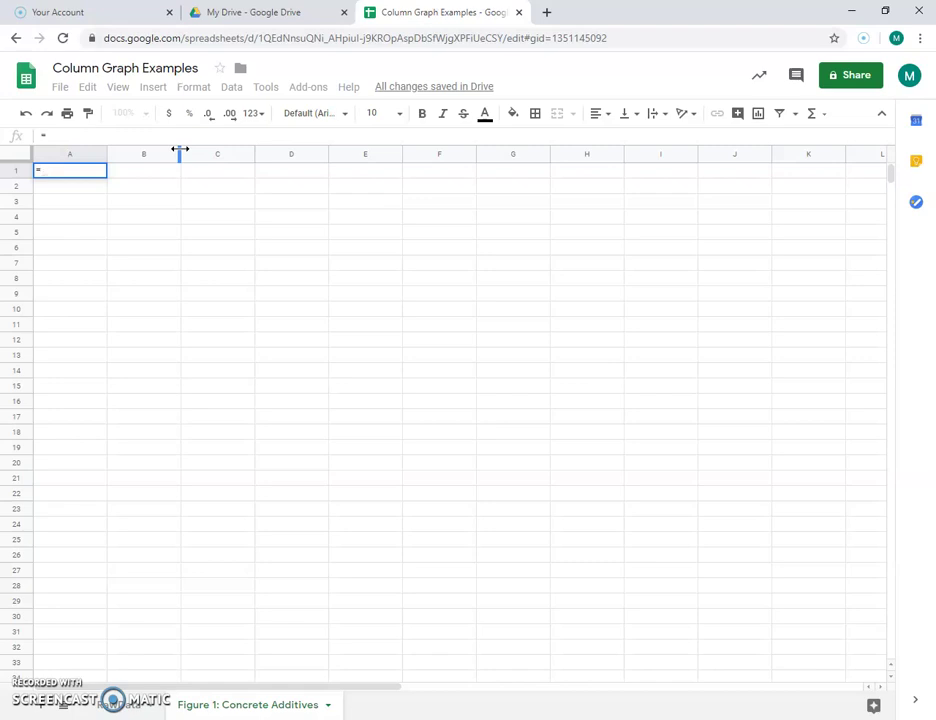
type("R")
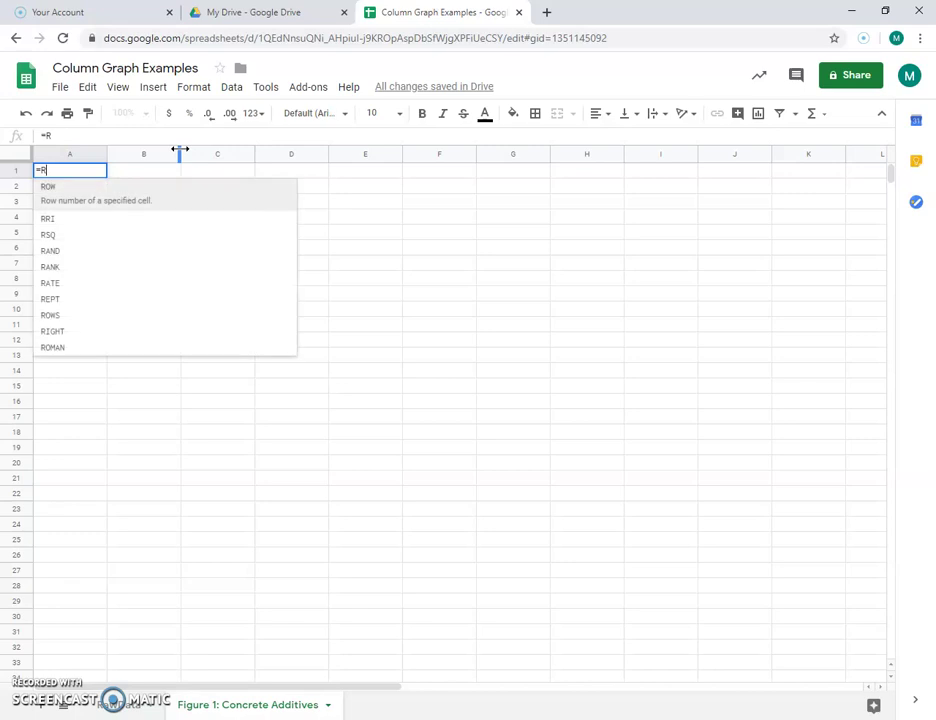
type("awData")
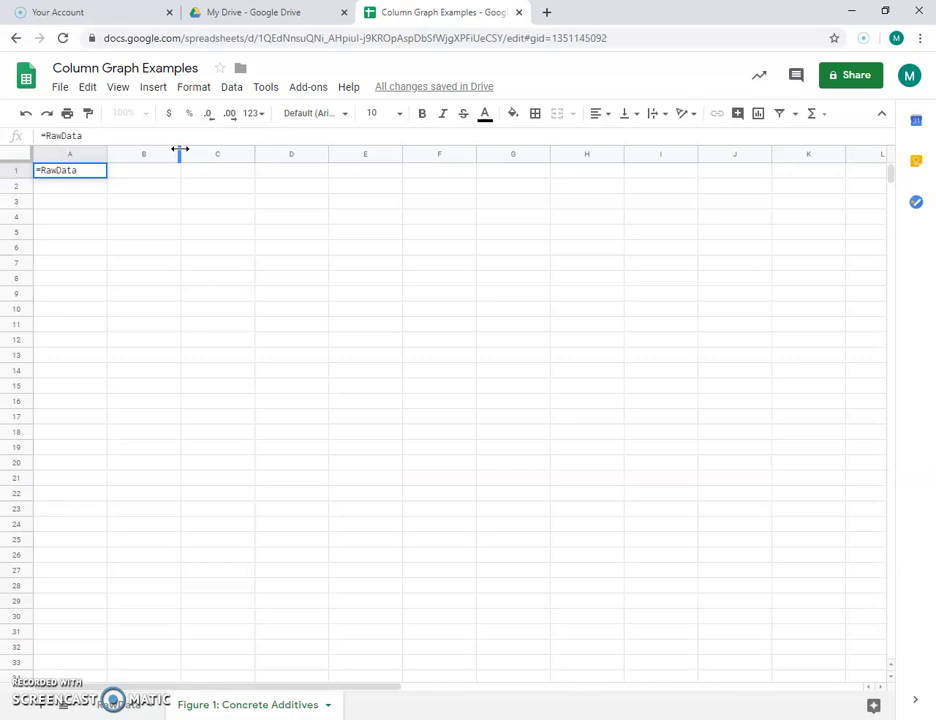
type("'")
key("Left")
key("Left")
key("Left")
key("Left")
key("Left")
key("Left")
key("Left")
key("Left")
type("'")
key("Right")
key("Right")
key("Right")
key("Right")
key("Right")
key("Right")
key("Right")
key("Right")
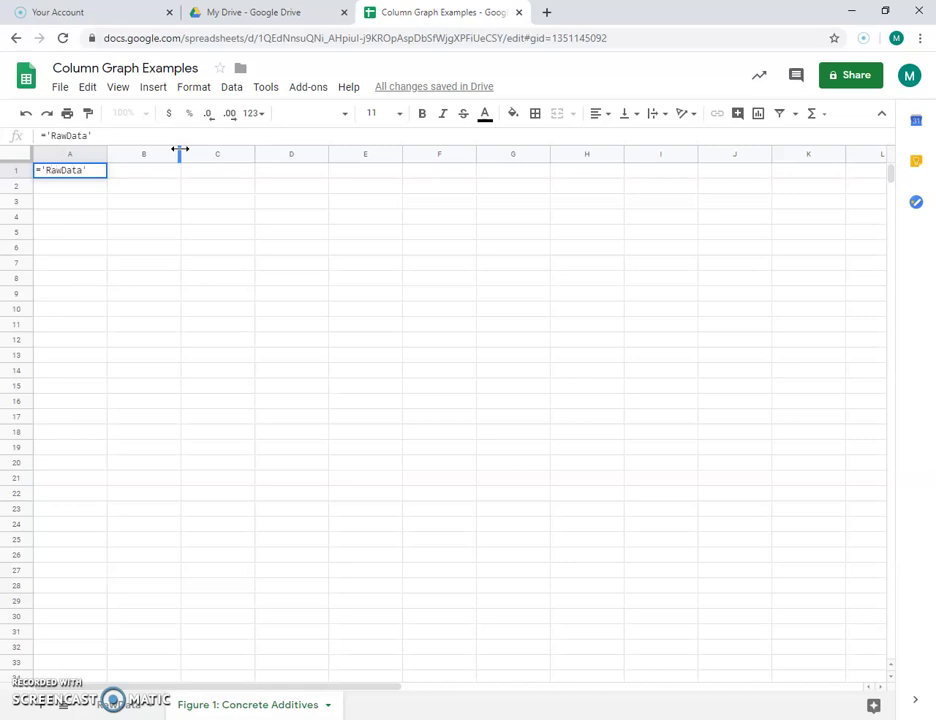
type("!")
type("A1")
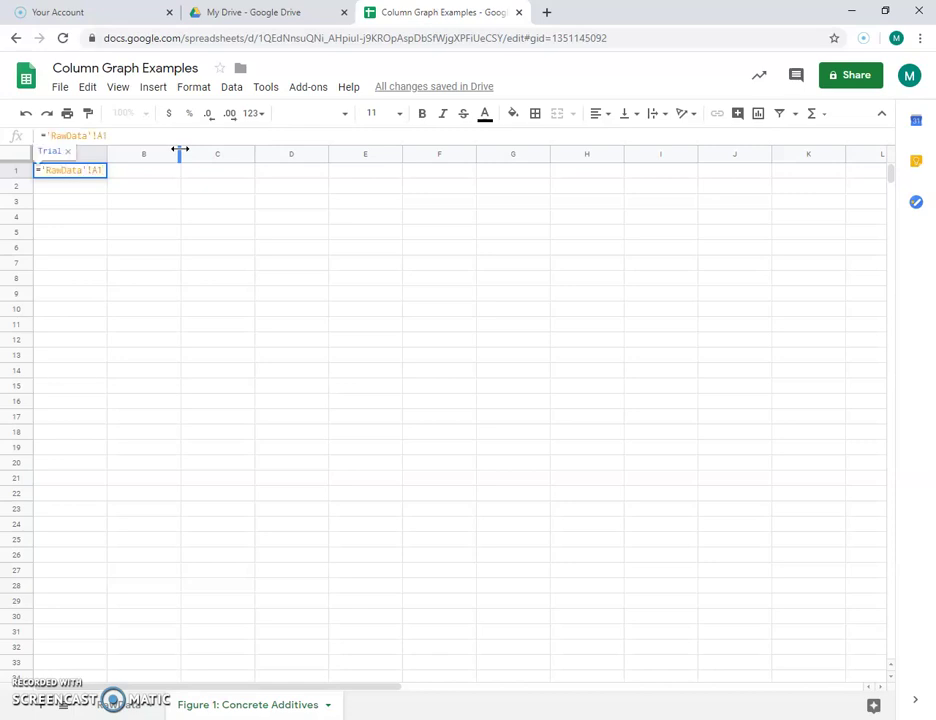
key("Return")
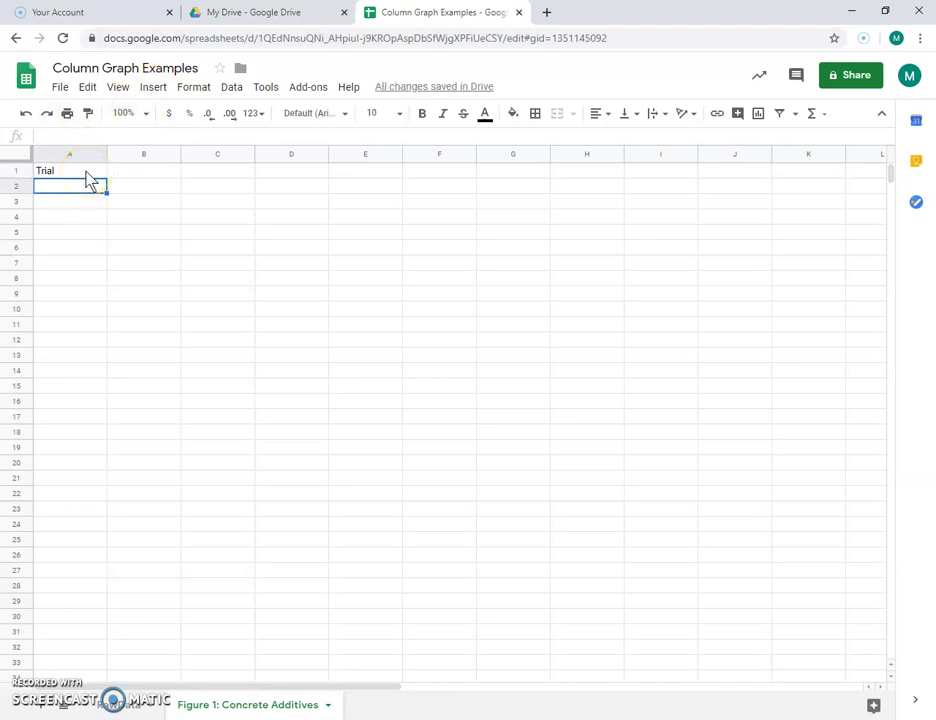
- Enter the formula ='RawData'!A2 in cell A2 of the Figure 1 sheet and fill it down through row 32
left_click(115, 704)
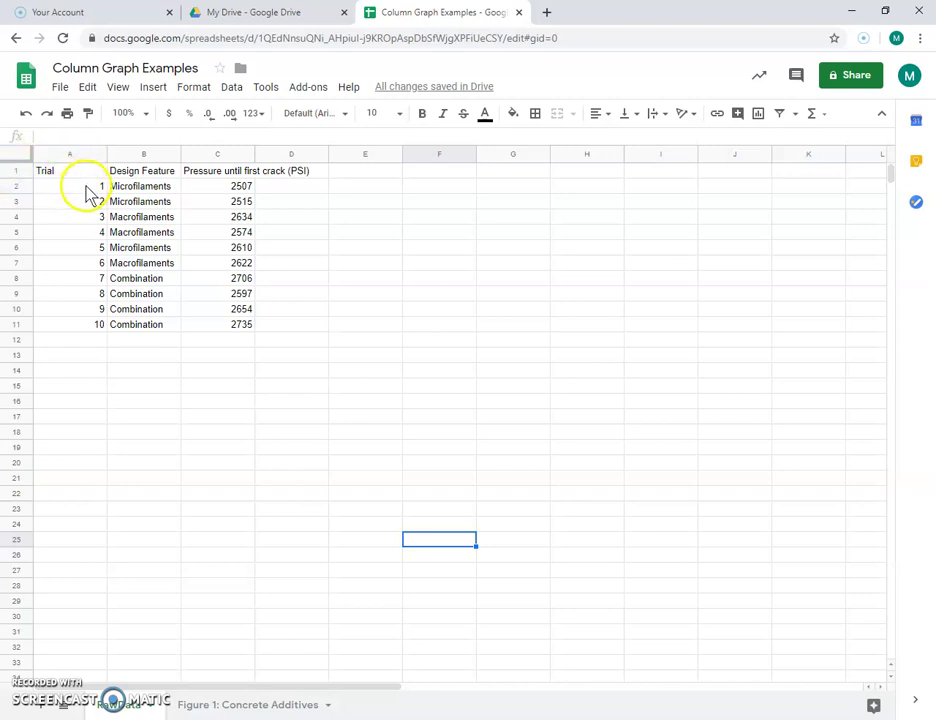
left_click(253, 703)
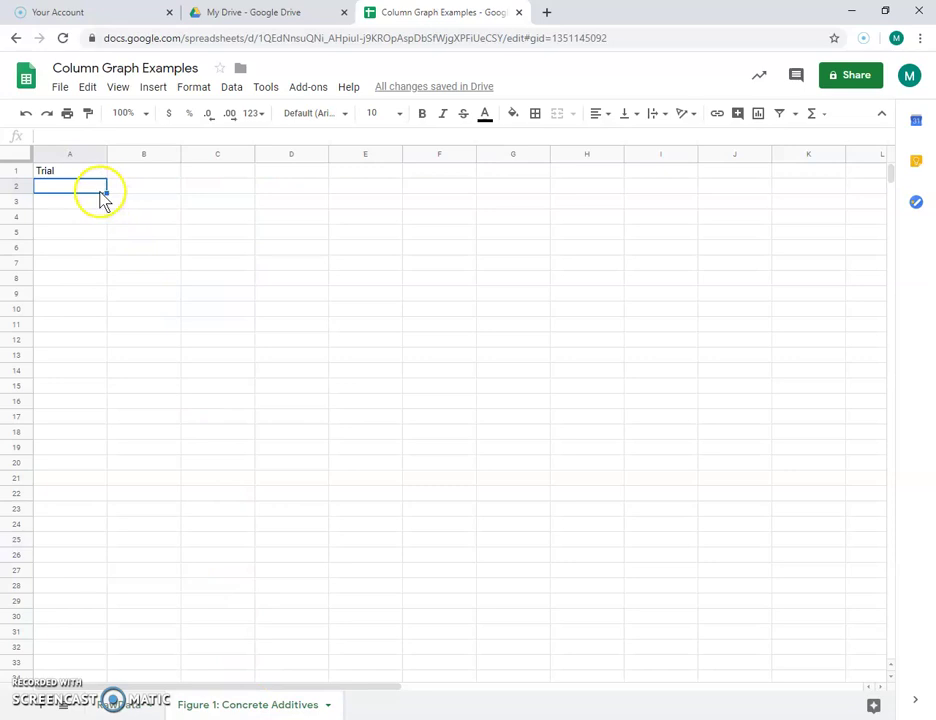
type("='Ra")
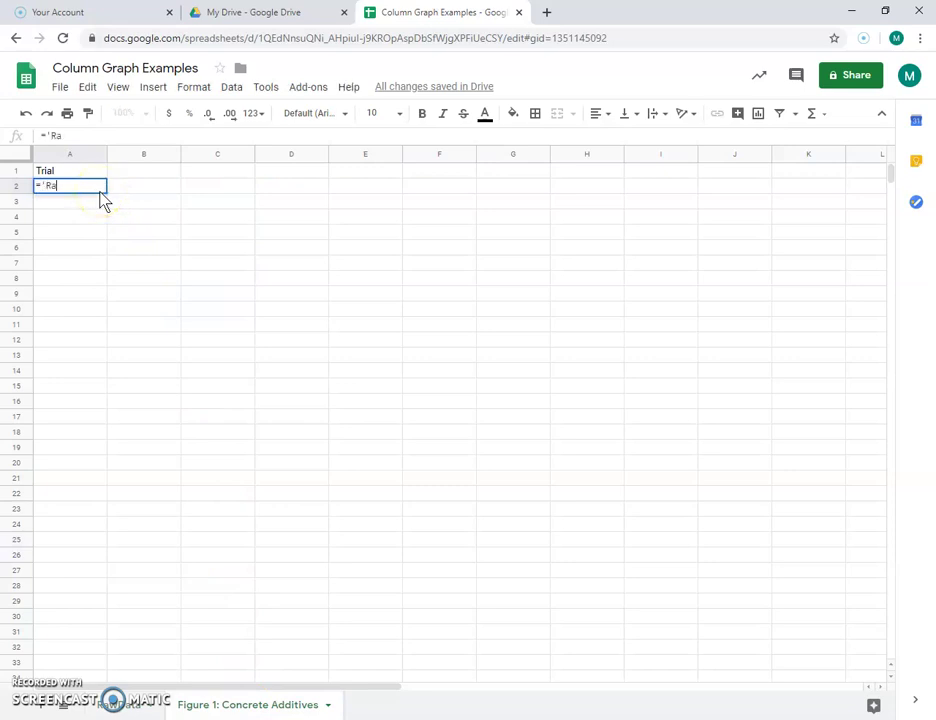
type("wData'!A")
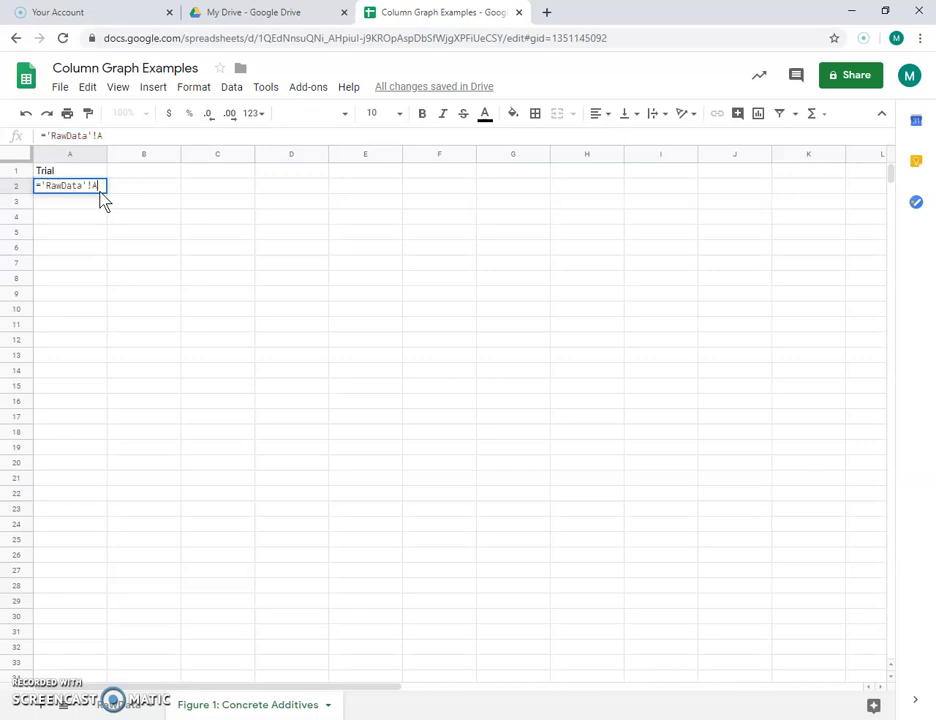
type("2")
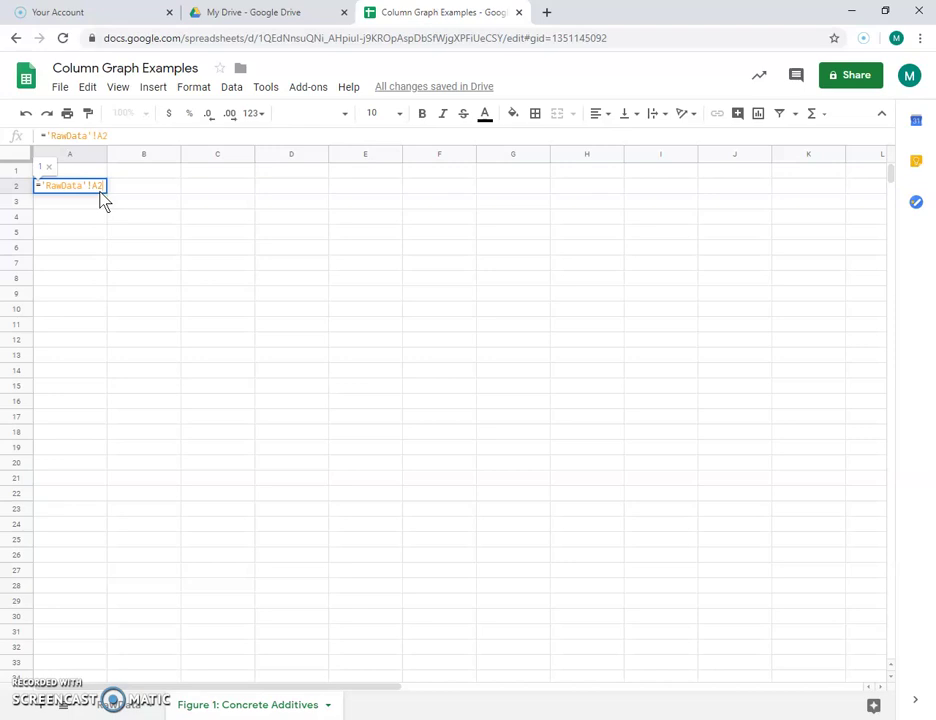
key("Return")
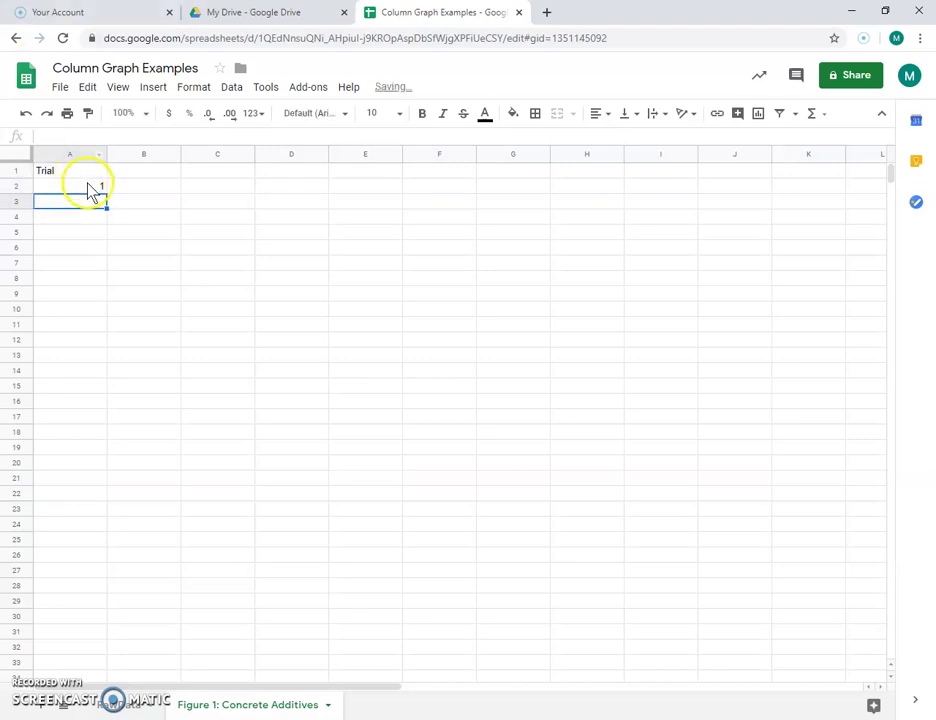
left_click(88, 187)
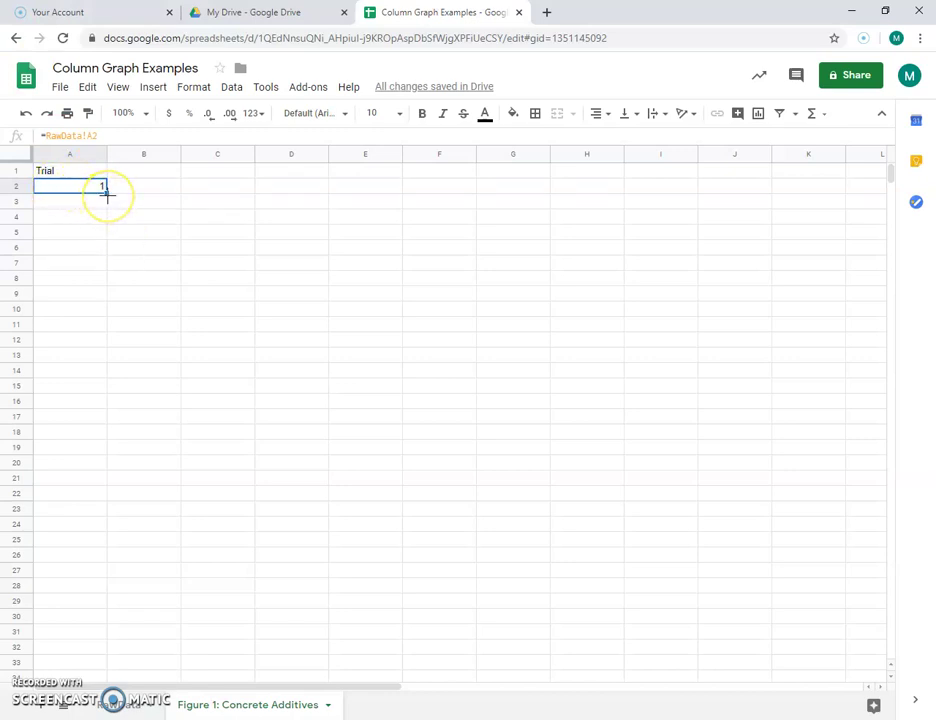
left_click_drag(107, 196, 139, 652)
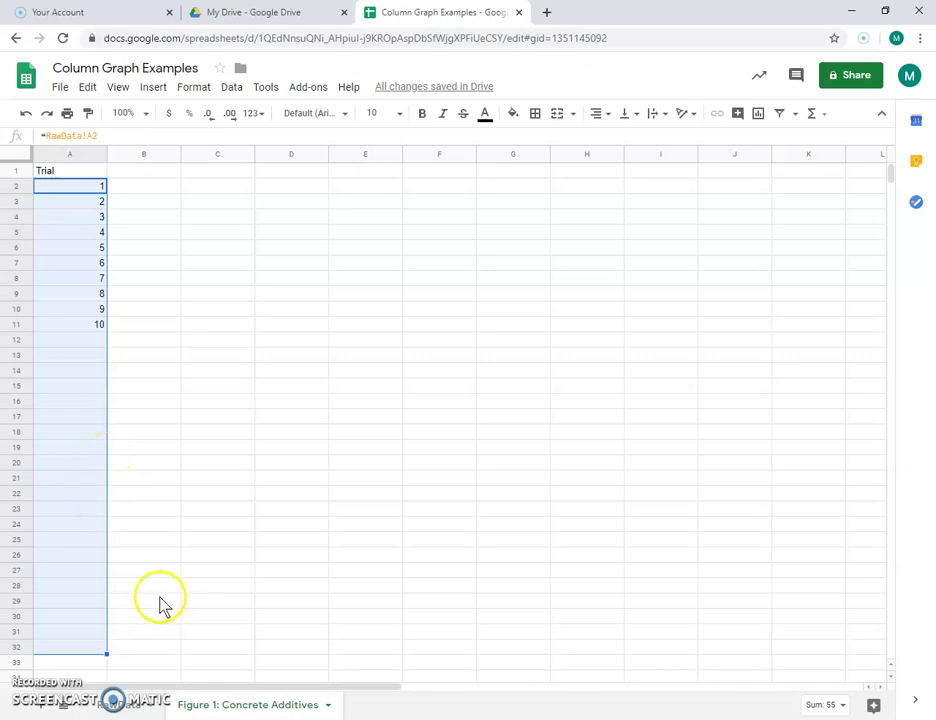
- Add trial 11 to row 12 of the RawData sheet with design feature "Microfilaments" and pressure 2500, and return to the Figure 1 sheet
left_click(133, 707)
left_click(76, 345)
type("11")
key("Tab")
type("Microfilaments")
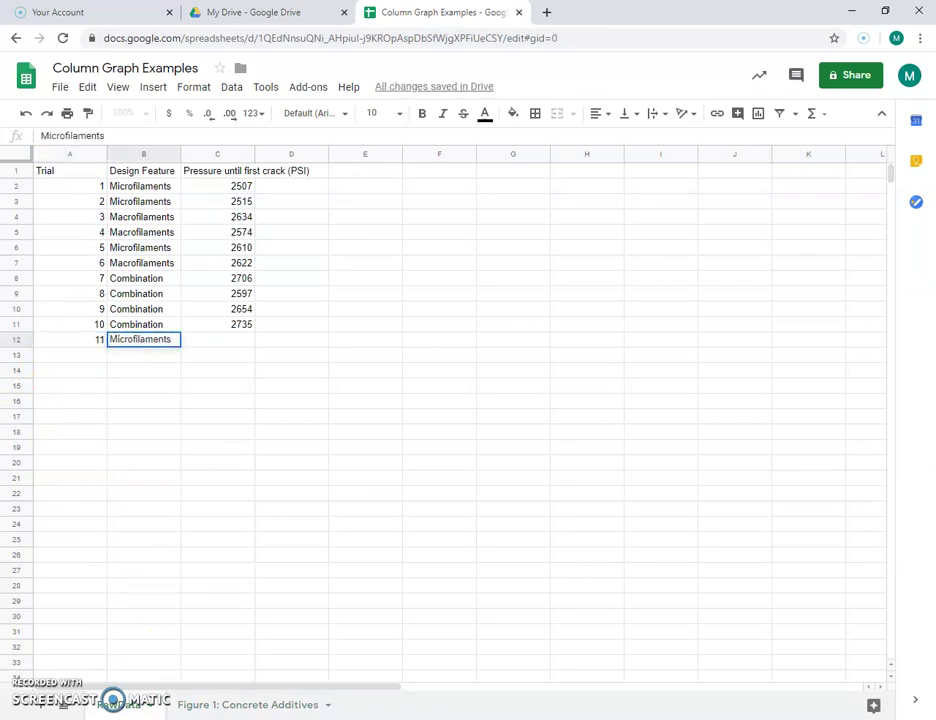
key("Tab")
type("2500")
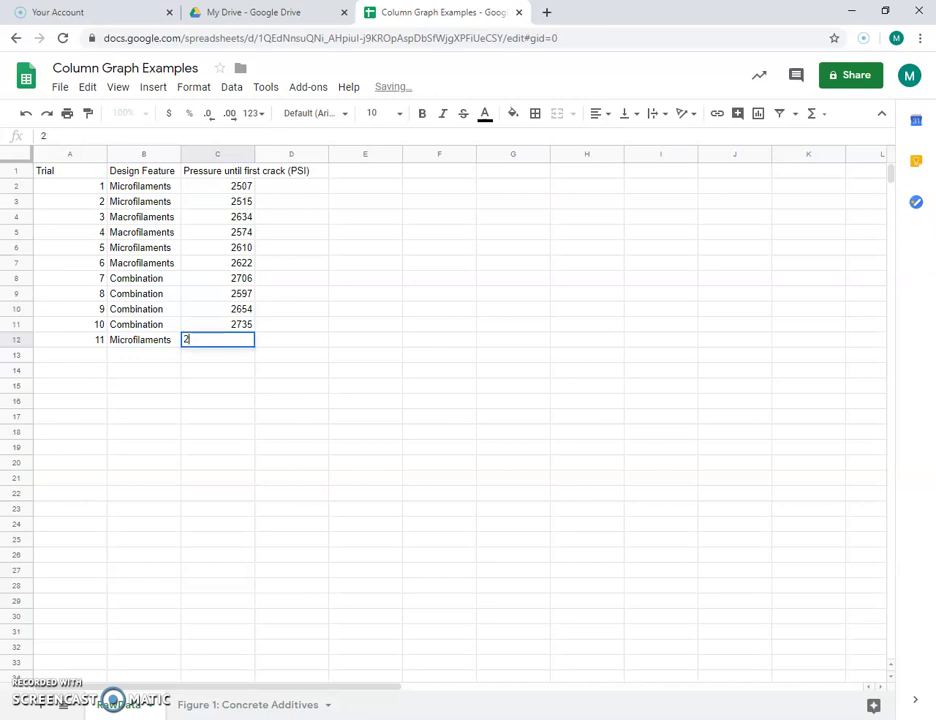
left_click(246, 705)
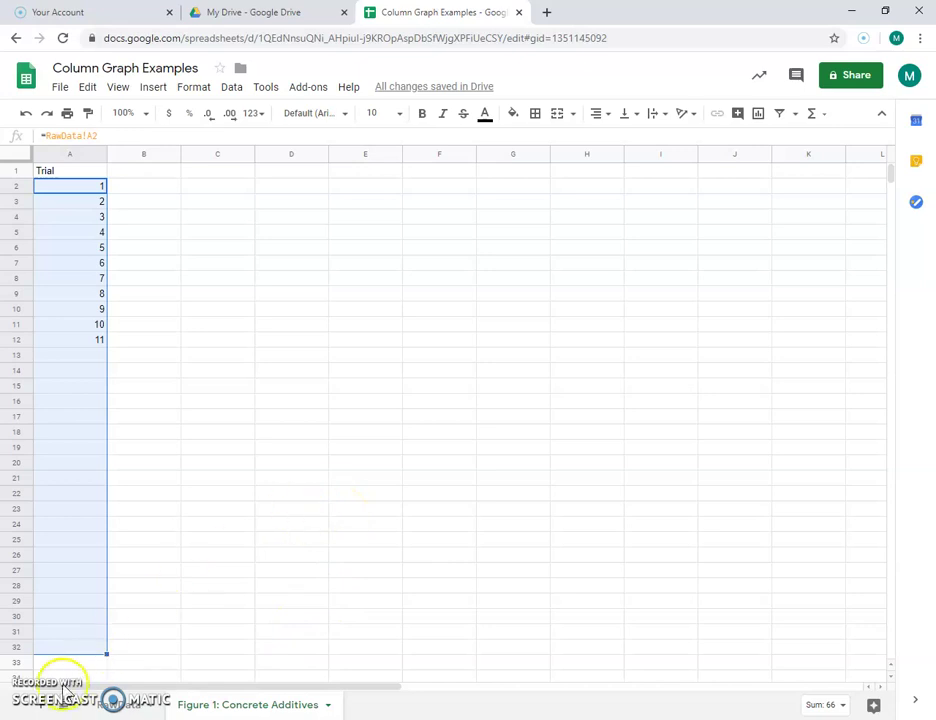
- Examine the trial references on the Figure 1 sheet and compare its data with the RawData sheet
left_click(79, 187)
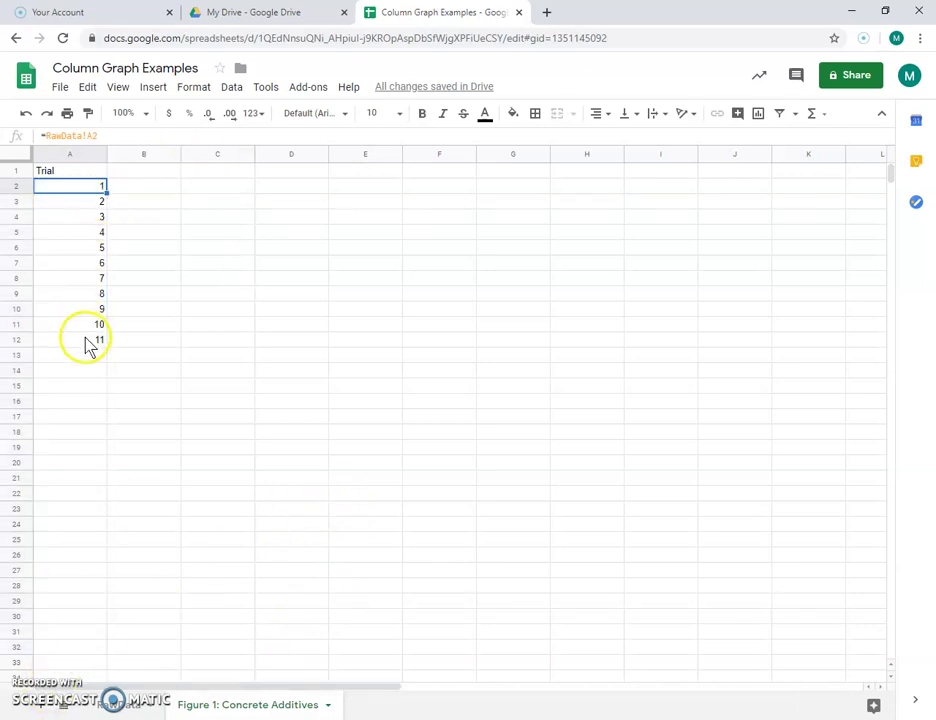
left_click(88, 172)
left_click(141, 177)
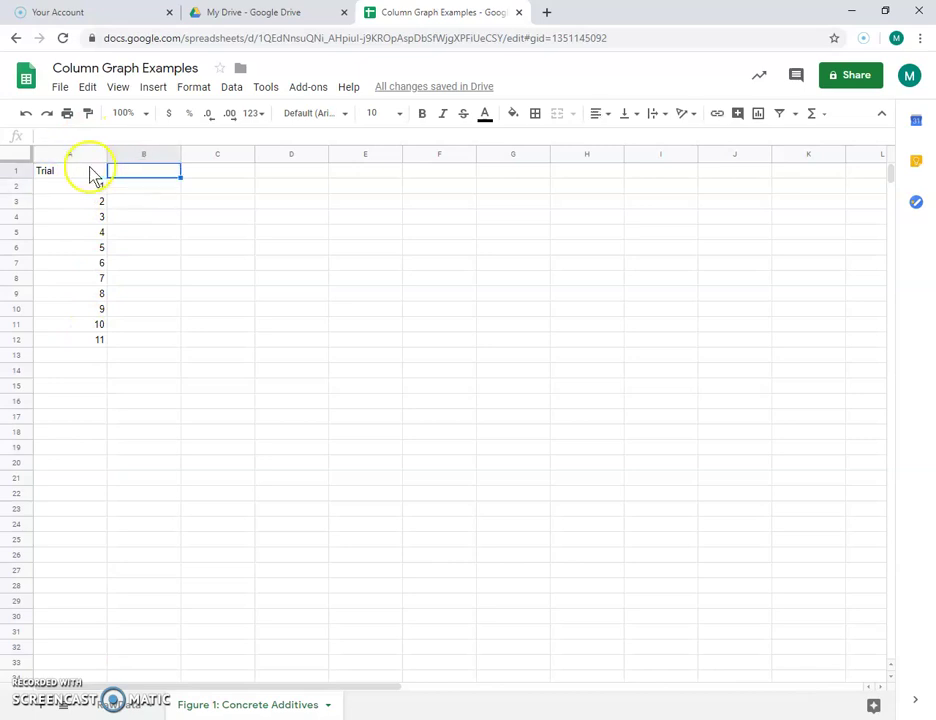
left_click(88, 170)
left_click(139, 177)
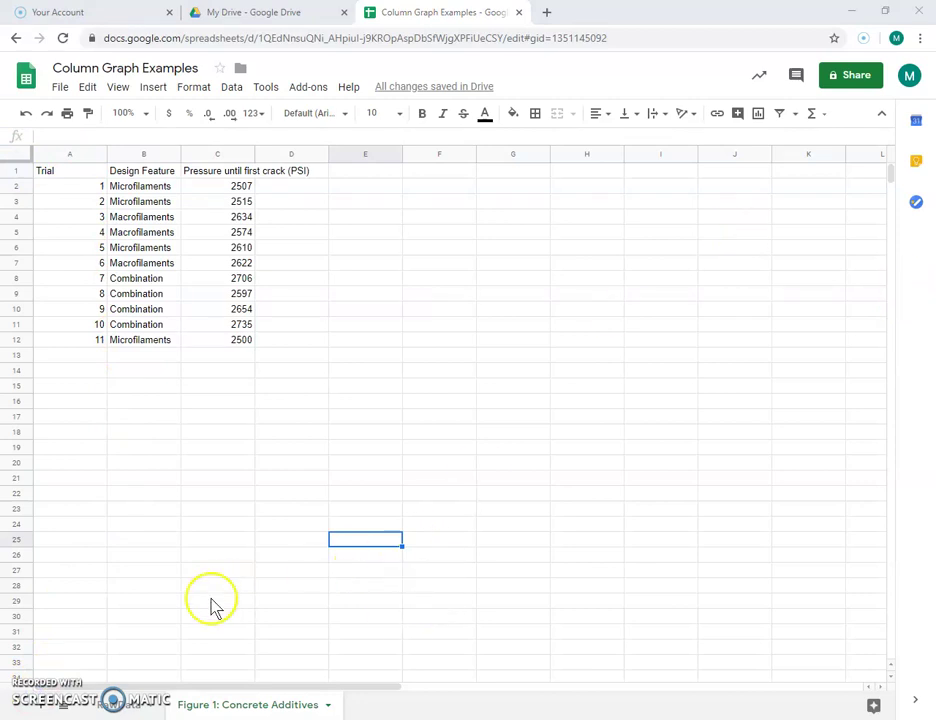
left_click(118, 704)
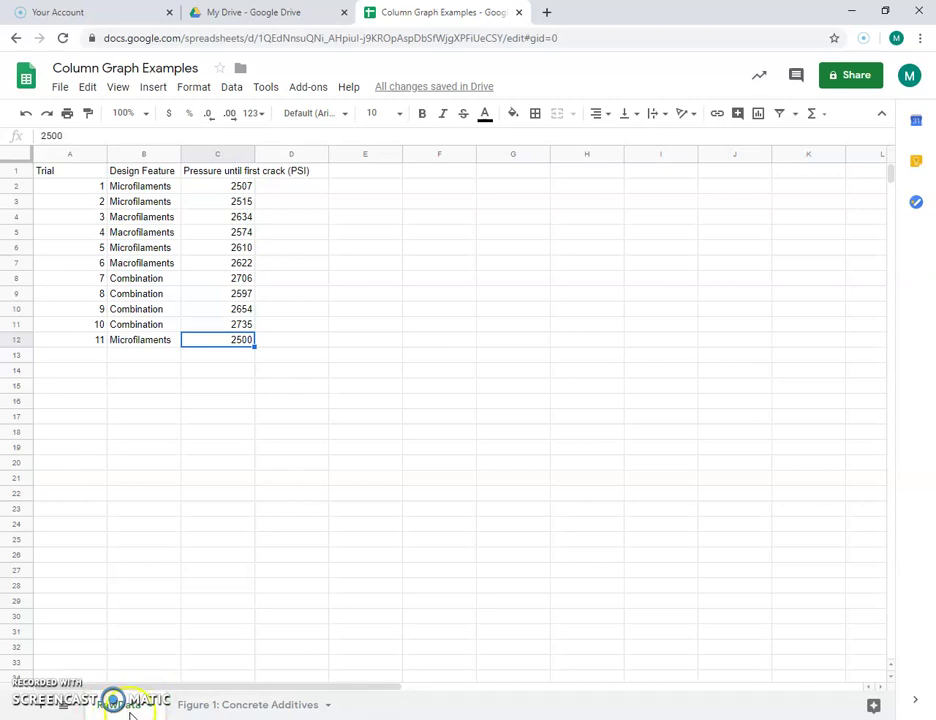
left_click(215, 709)
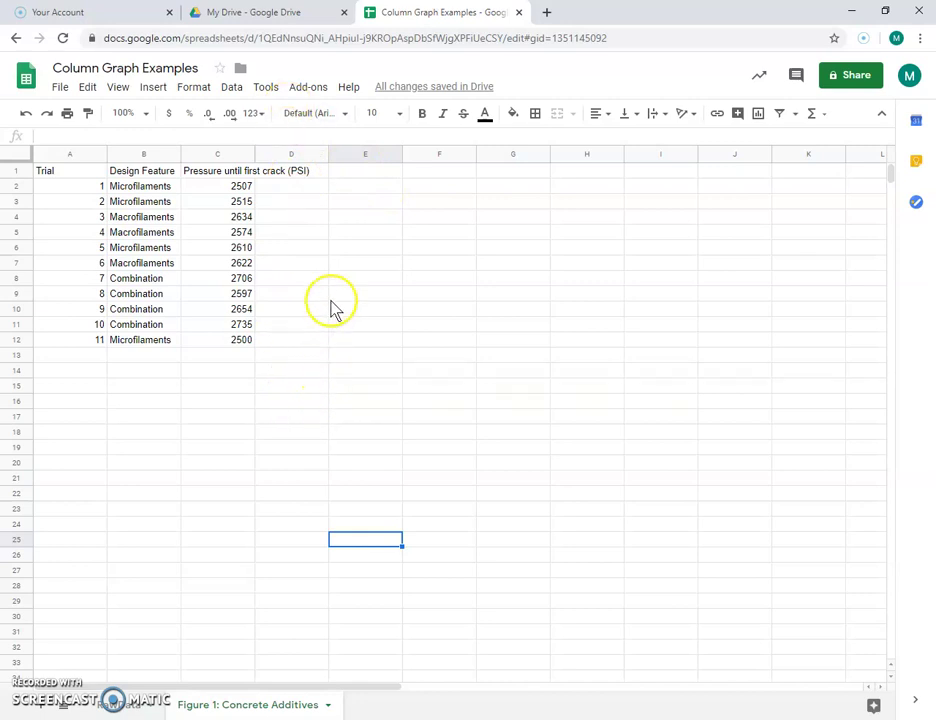
- Enter the summary table headers "Microfilaments", "Macrofilaments" and "Combination" in cells F1 to H1 of the Figure 1 sheet
left_click(437, 171)
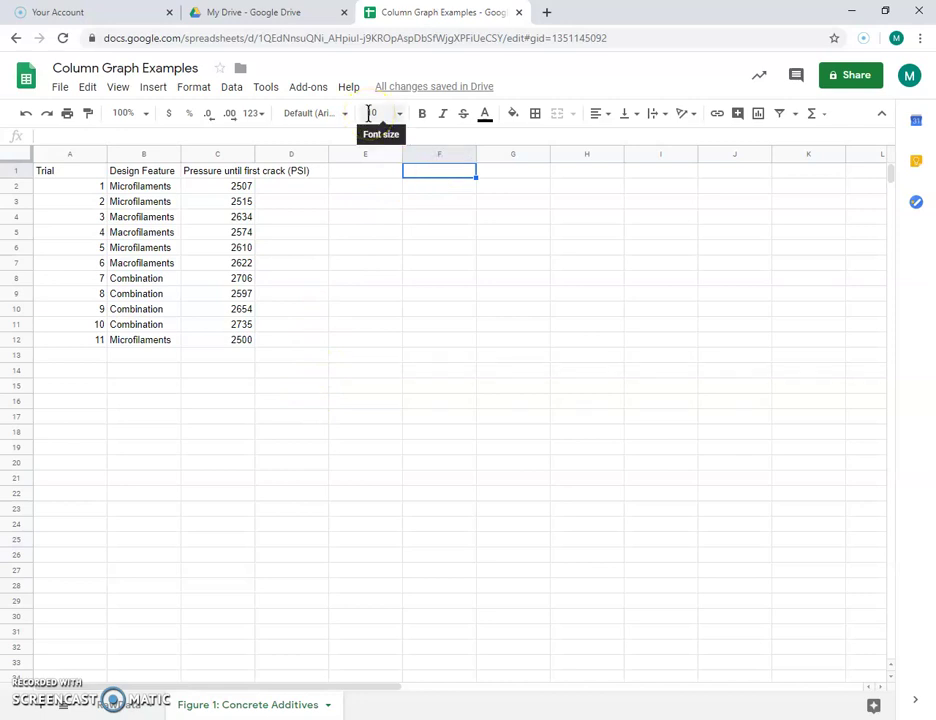
type("Microfilaments")
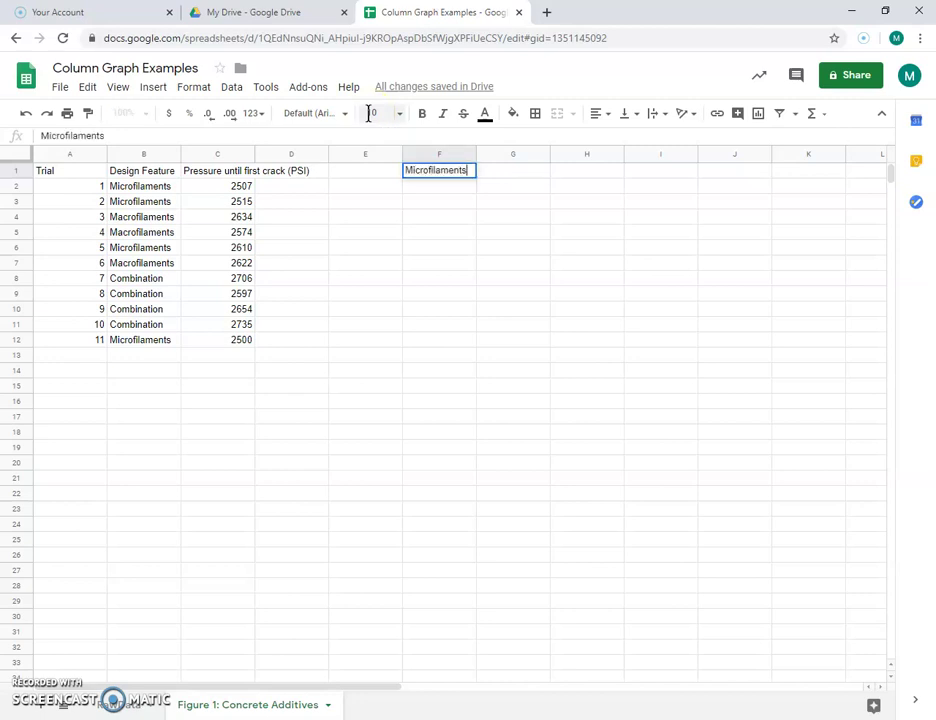
key("Tab")
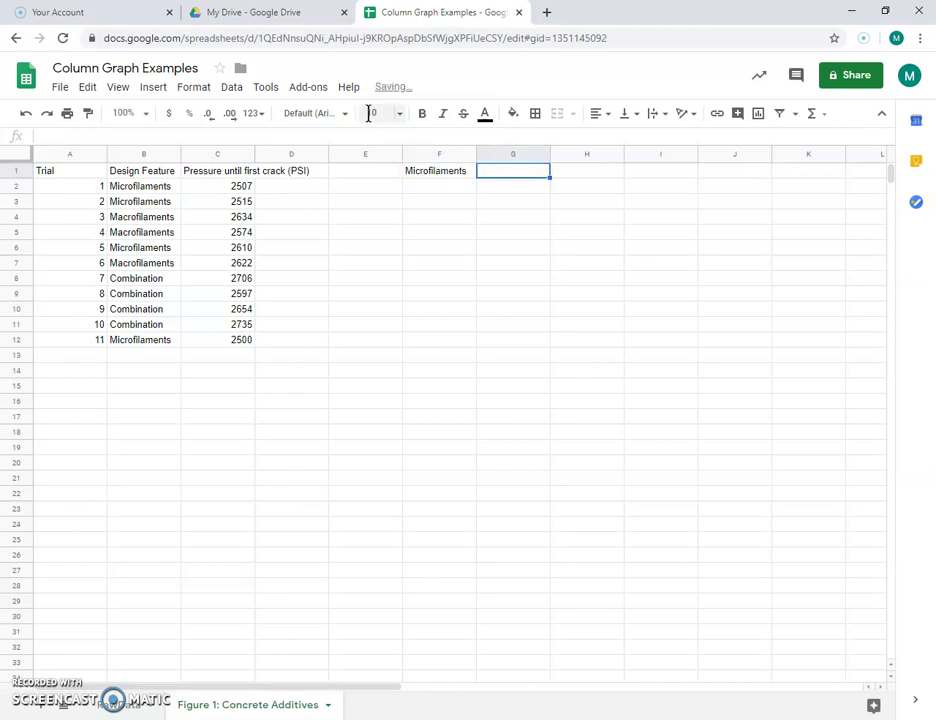
type("Mac")
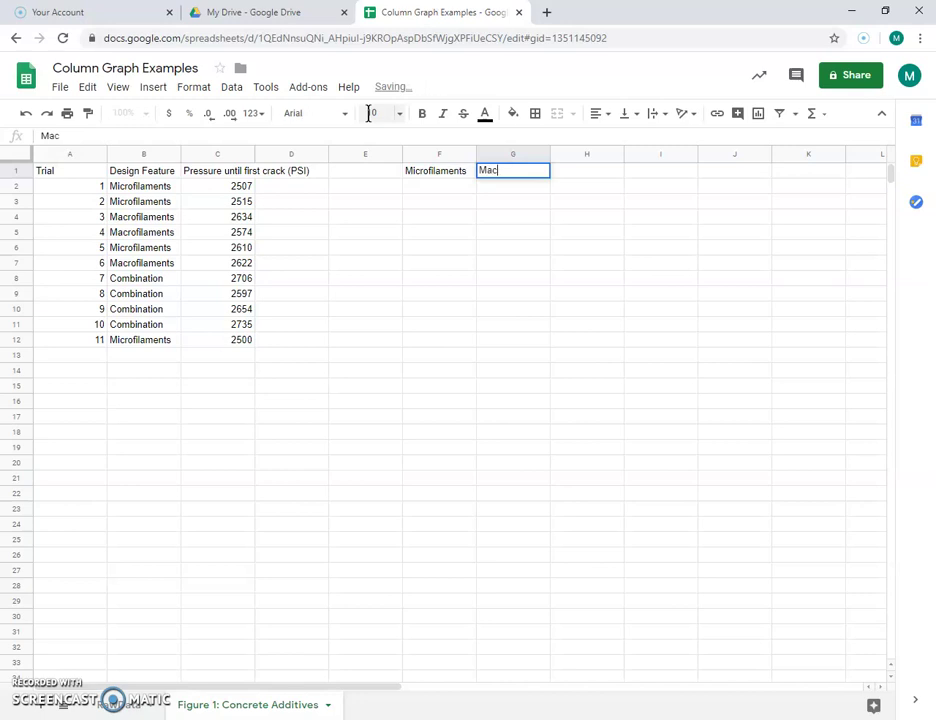
type("rom")
key("BackSpace")
type("filaments")
key("Tab")
type("Combination")
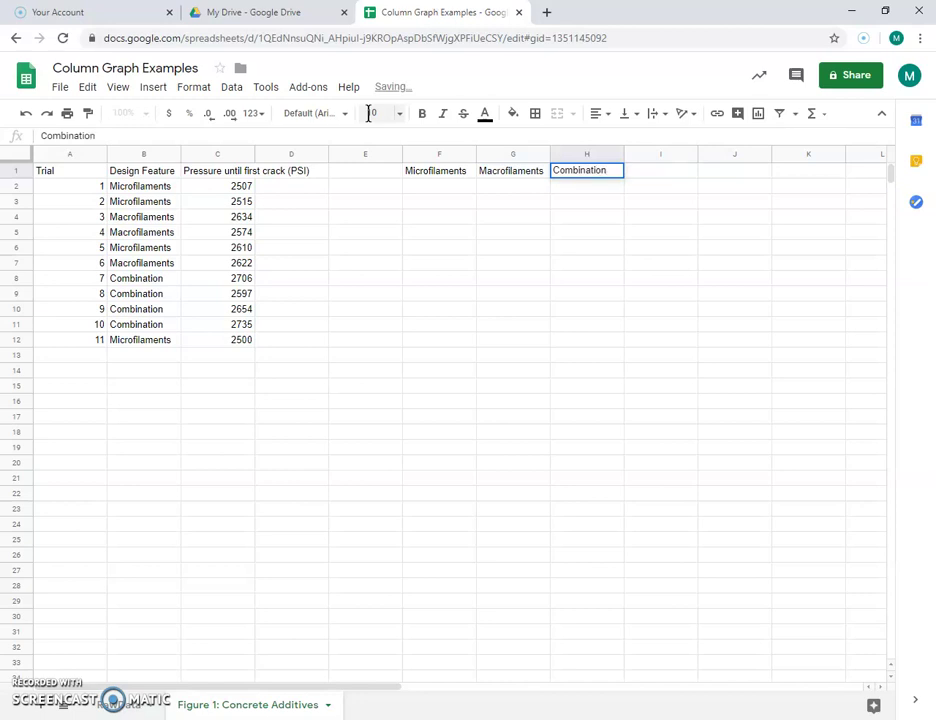
key("Return")
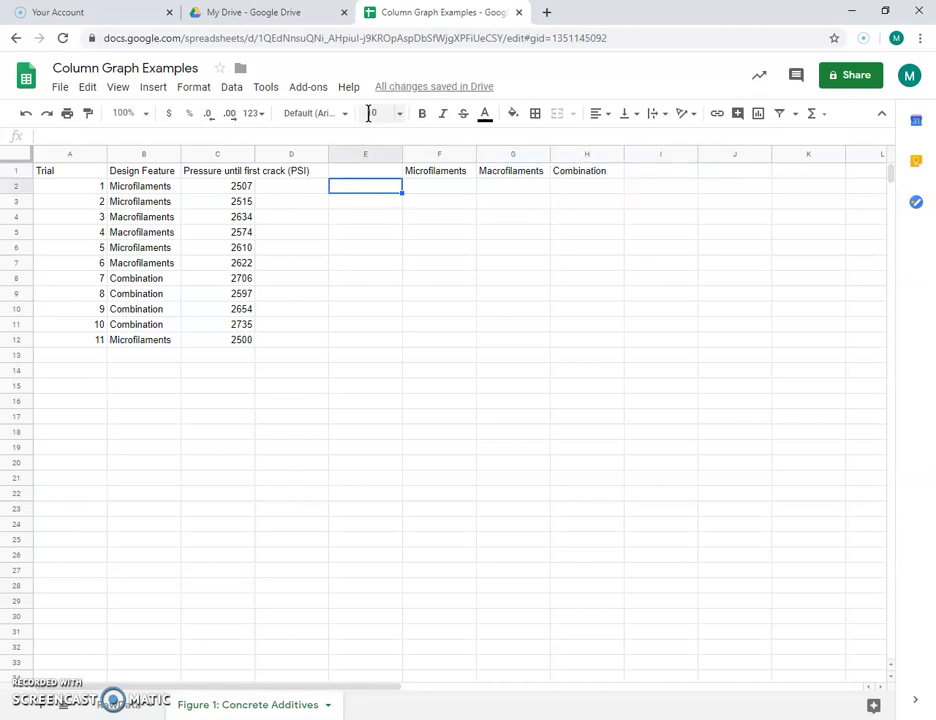
- Enter the row labels "Average" in cell E2 and "Standard Deviation" in cell E3
type("Average")
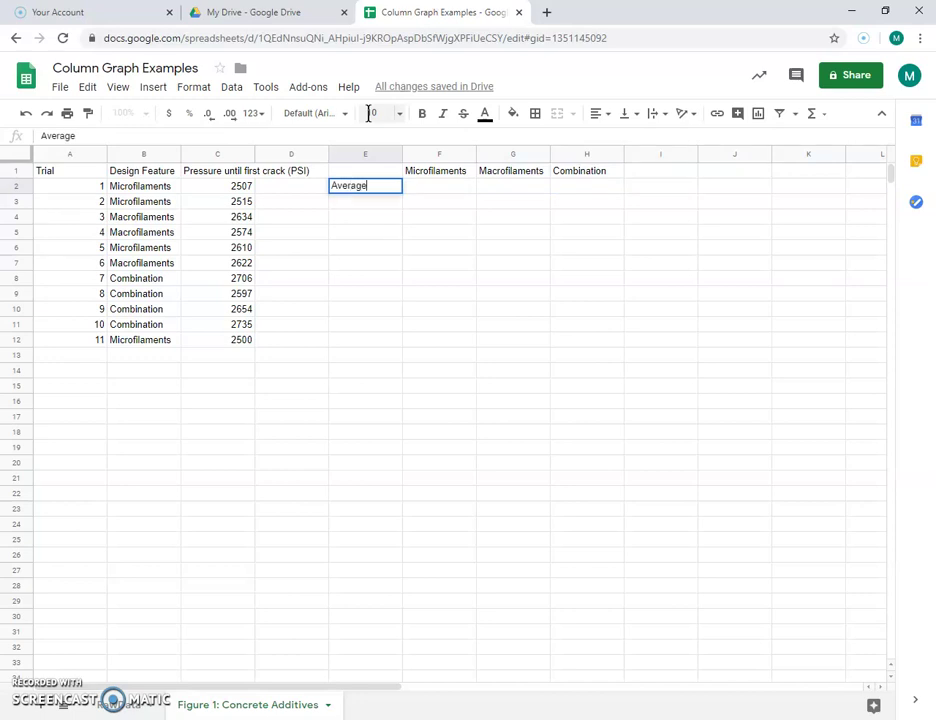
key("Return")
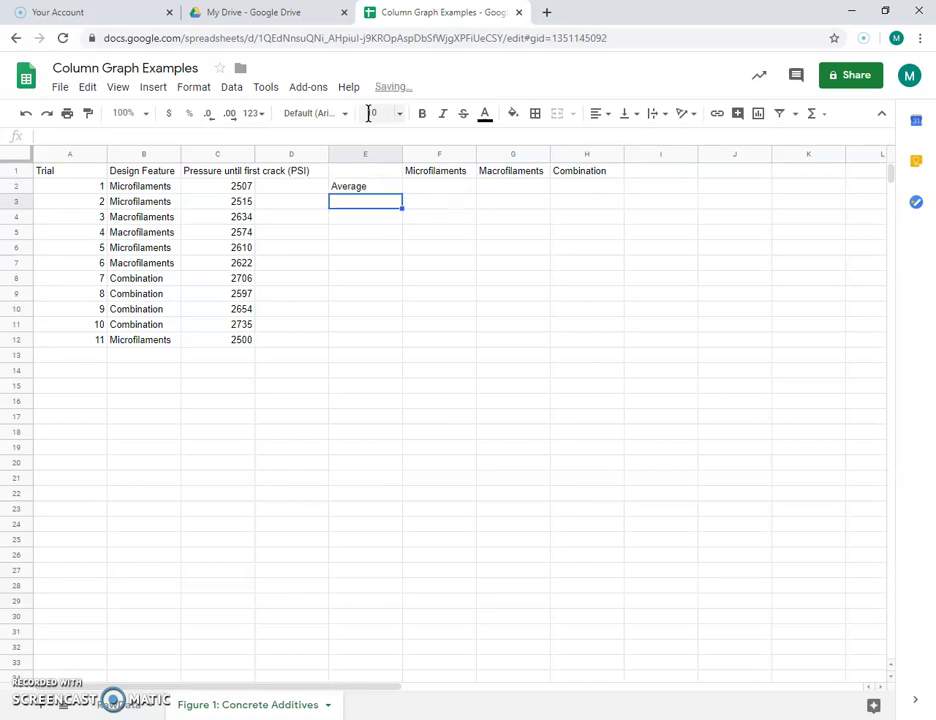
type("Standar")
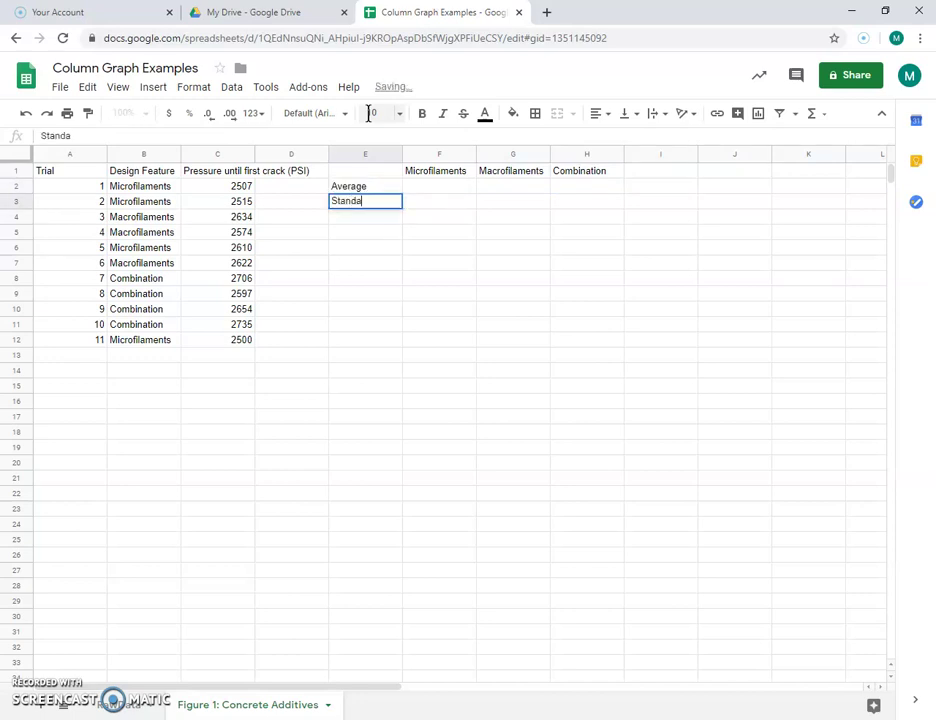
type("Deviation")
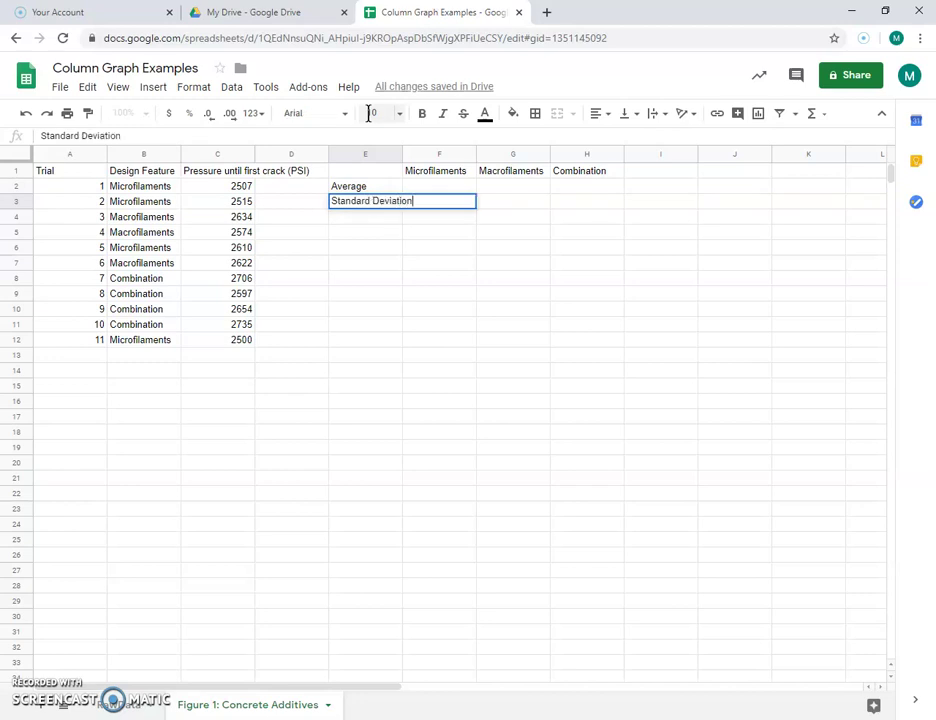
key("Return")
- Widen column E so that the "Standard Deviation" label fits inside it
left_click(386, 152)
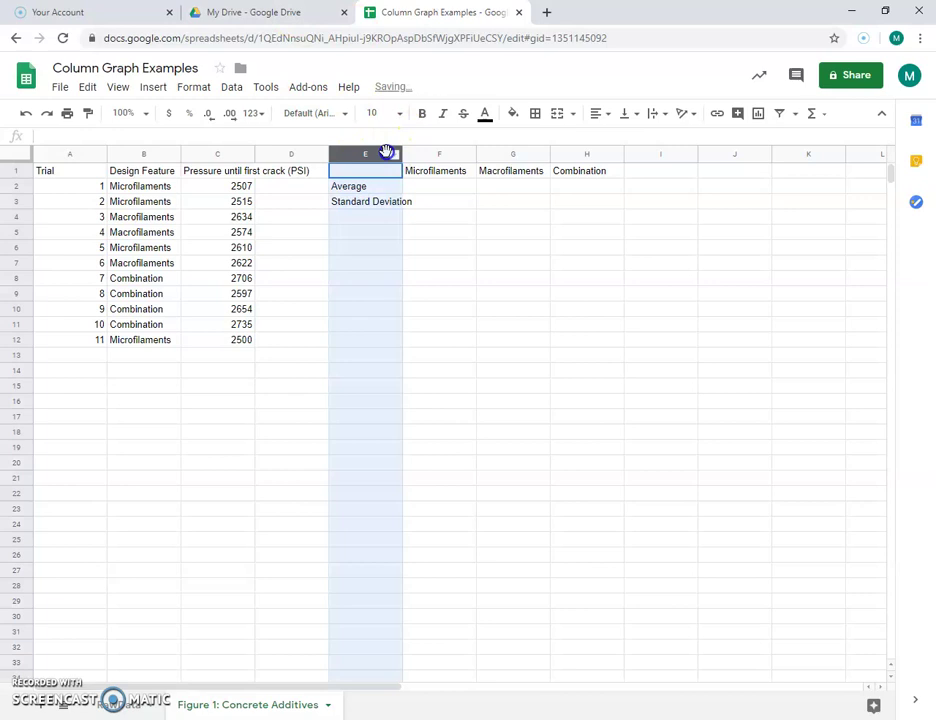
left_click_drag(402, 152, 418, 152)
left_click(513, 349)
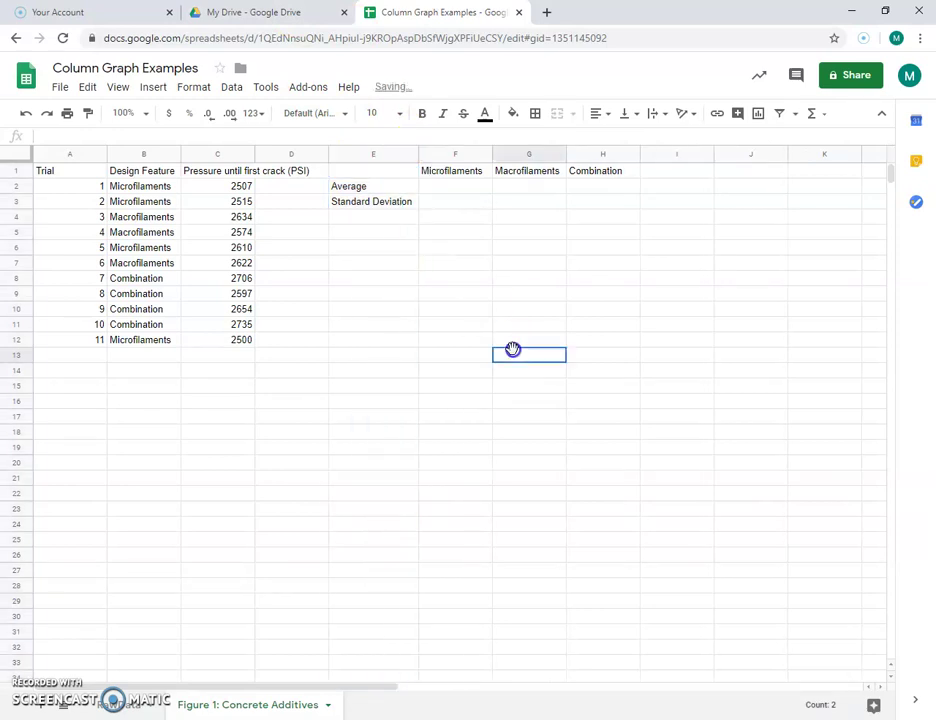
- Calculate the Microfilaments average in cell F2 with an AVERAGE formula over cells C2, C3, C6 and C12
left_click(453, 187)
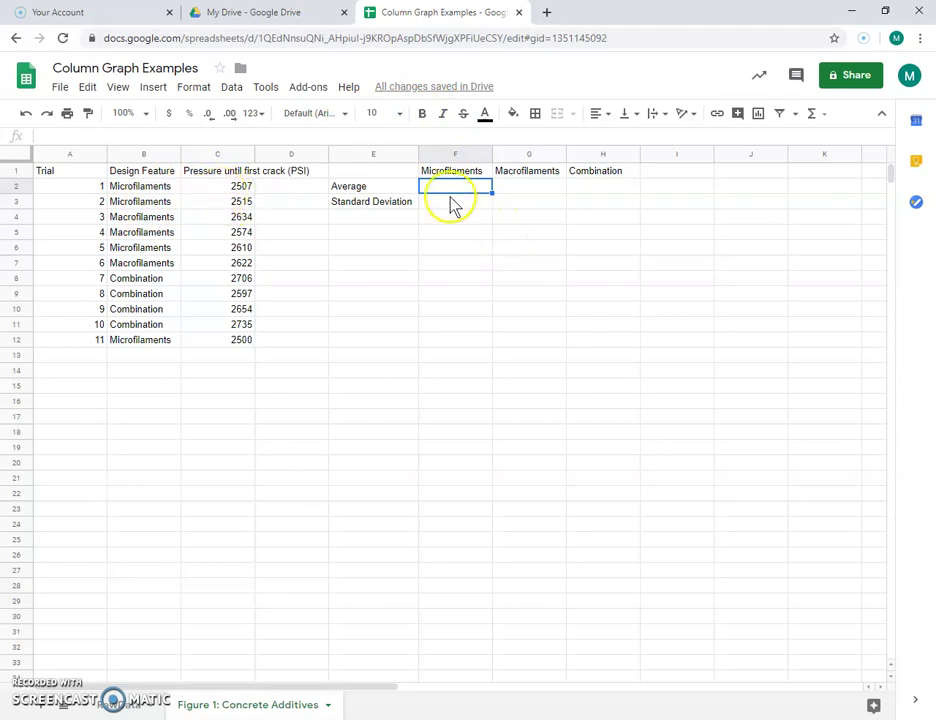
left_click(441, 188)
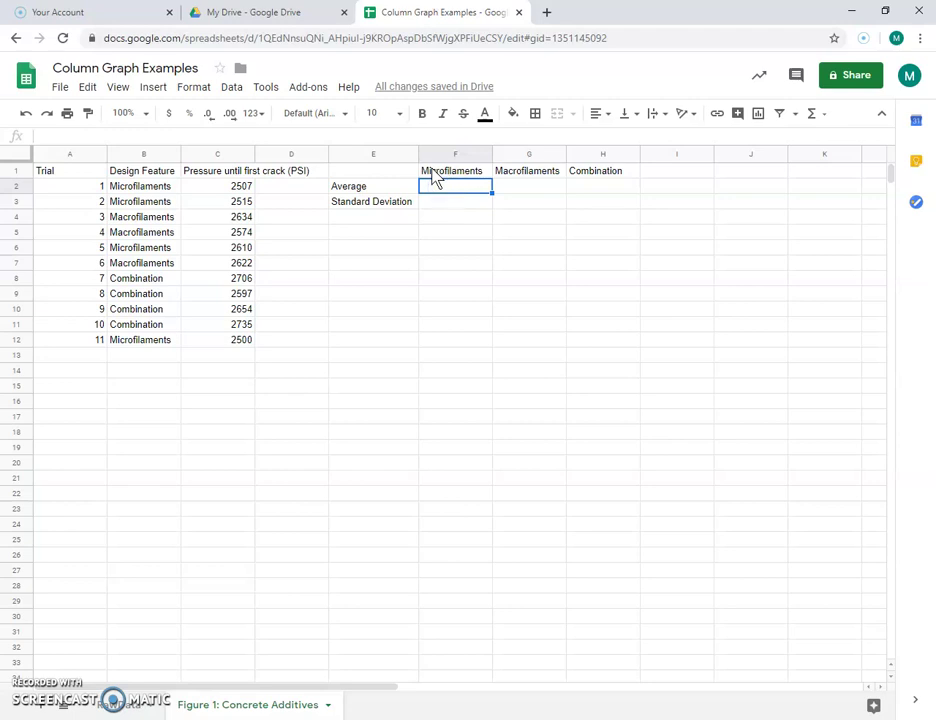
type("=")
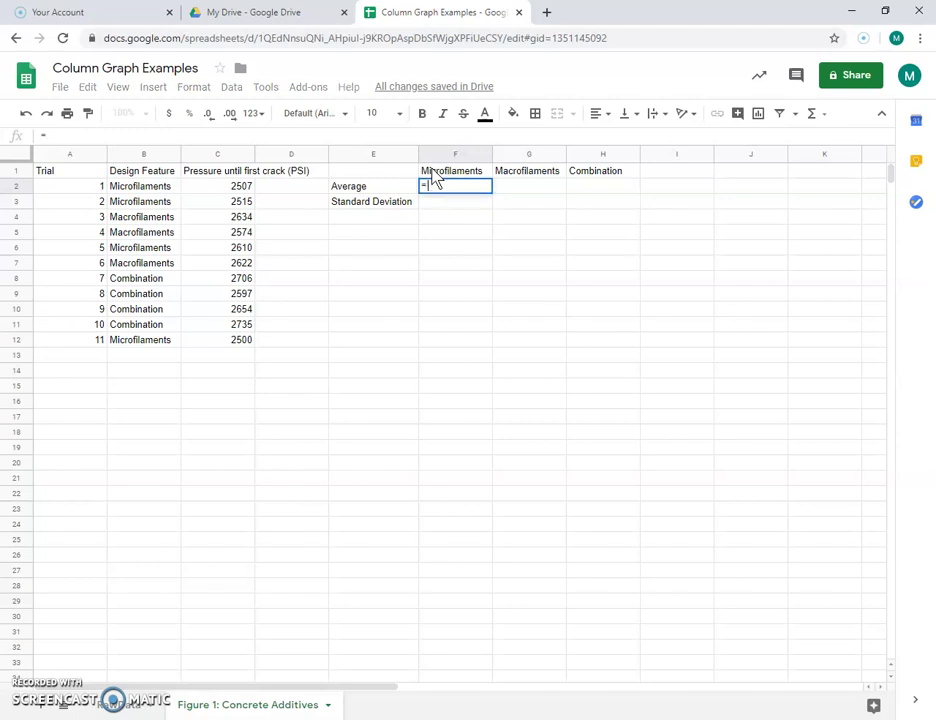
type("average(")
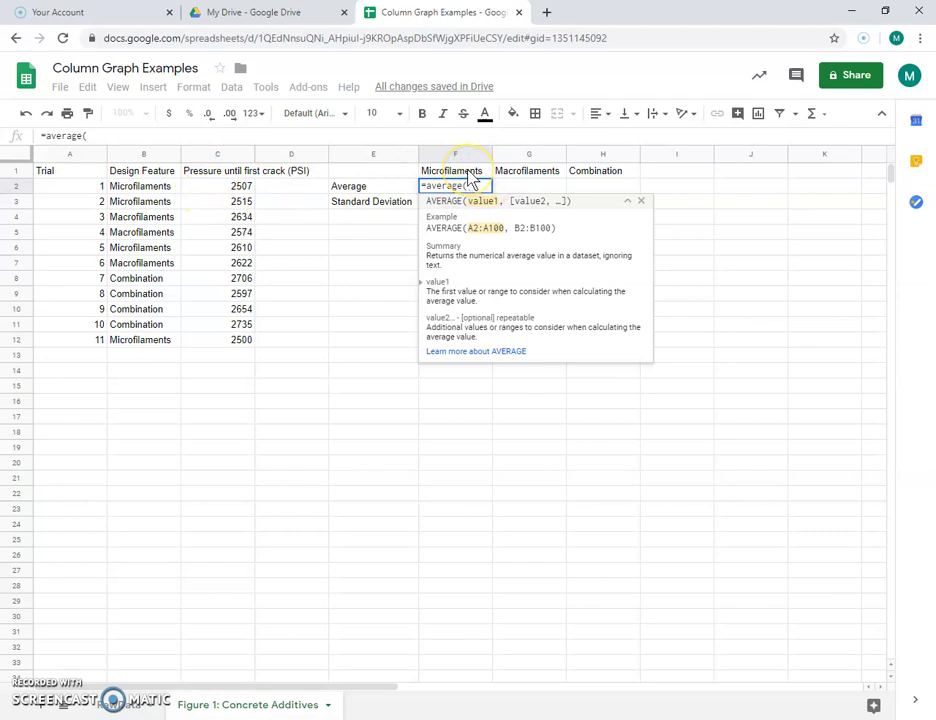
left_click(222, 191)
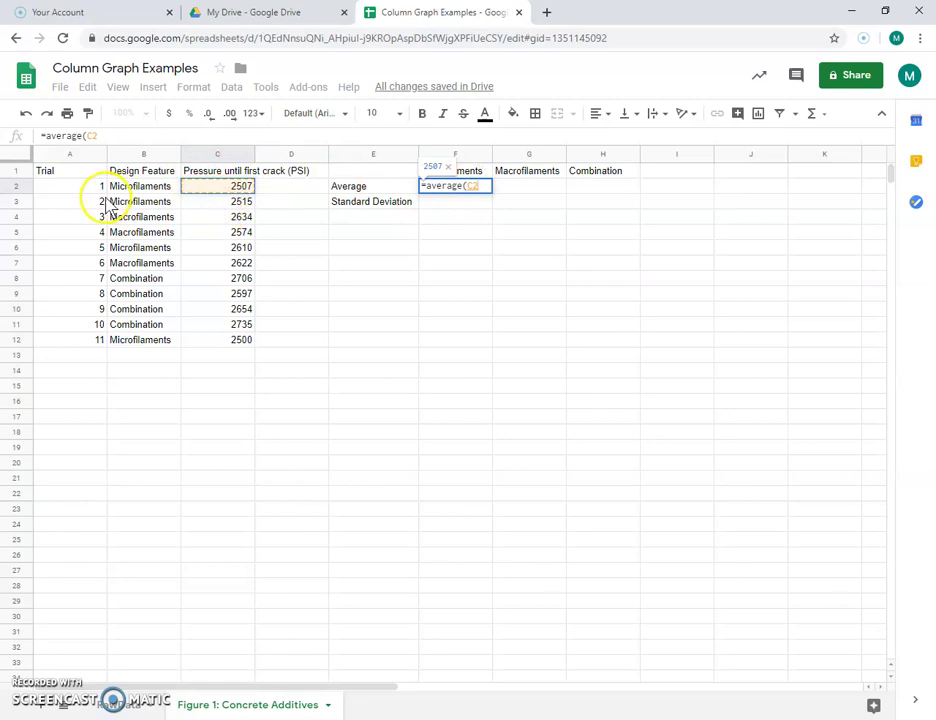
type(",")
left_click(215, 202)
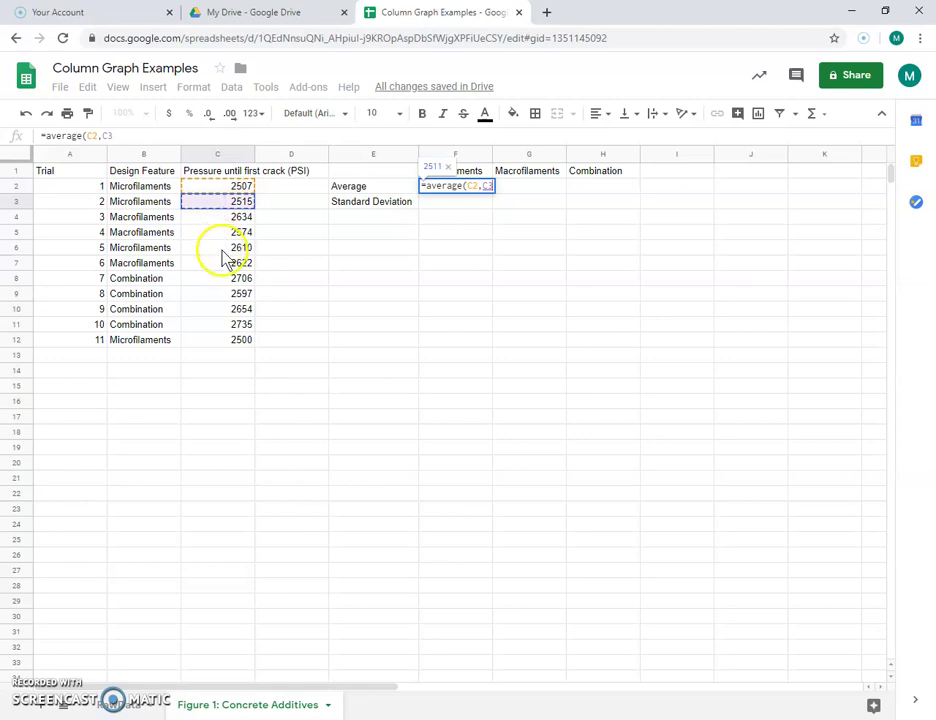
type(",")
left_click(216, 247)
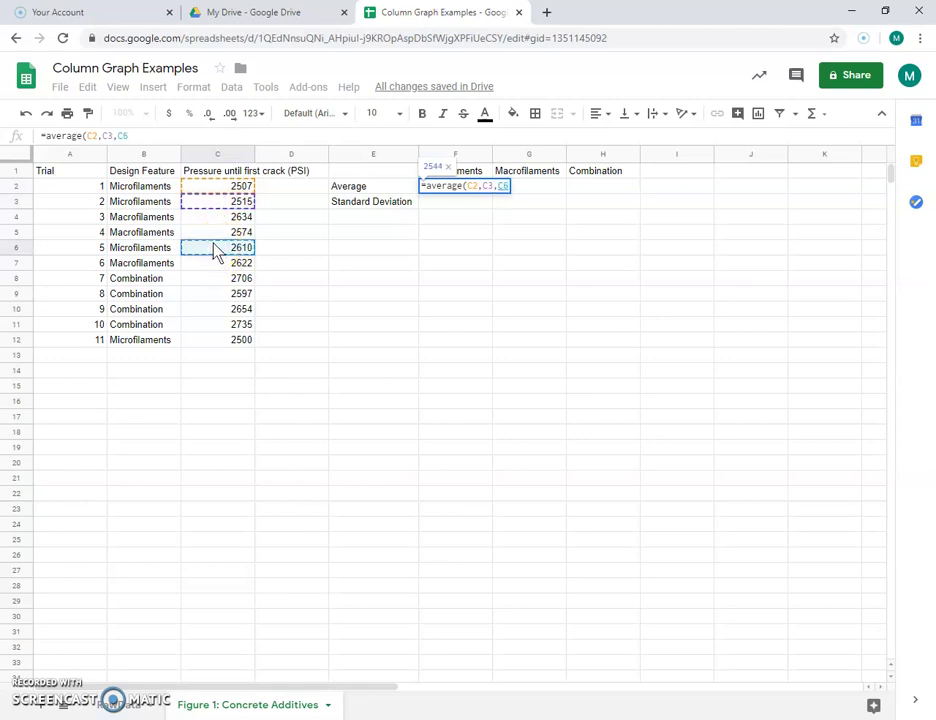
type(",")
left_click(224, 341)
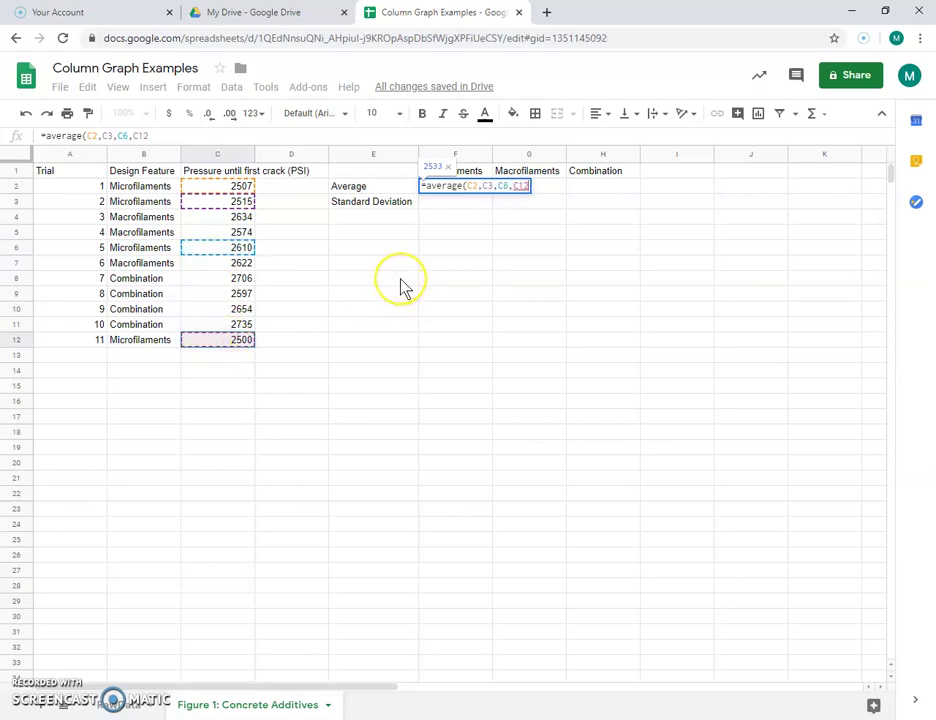
type(")")
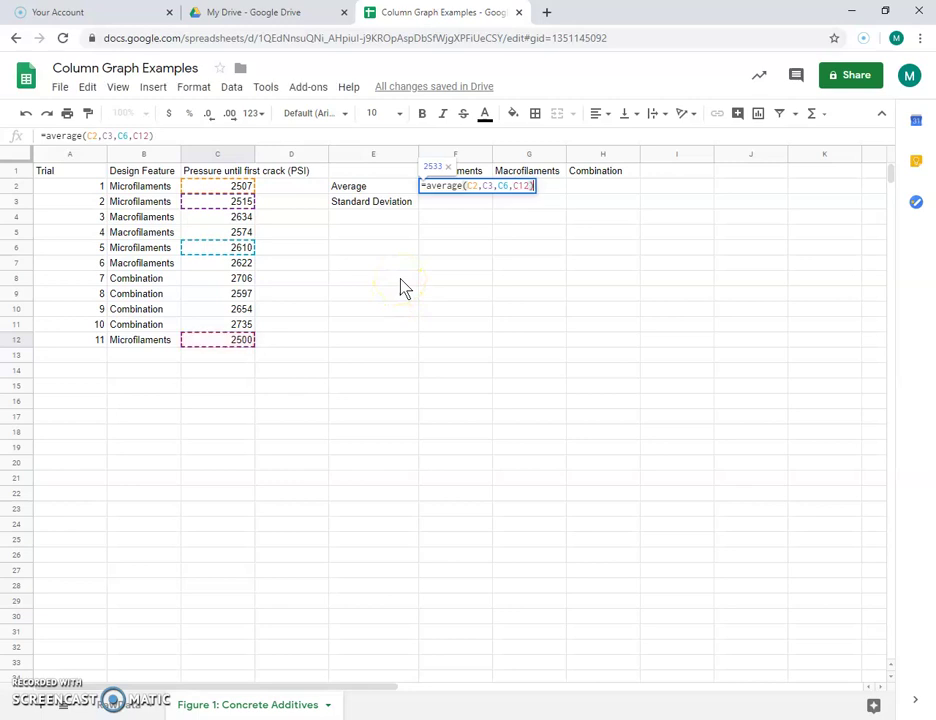
key("Return")
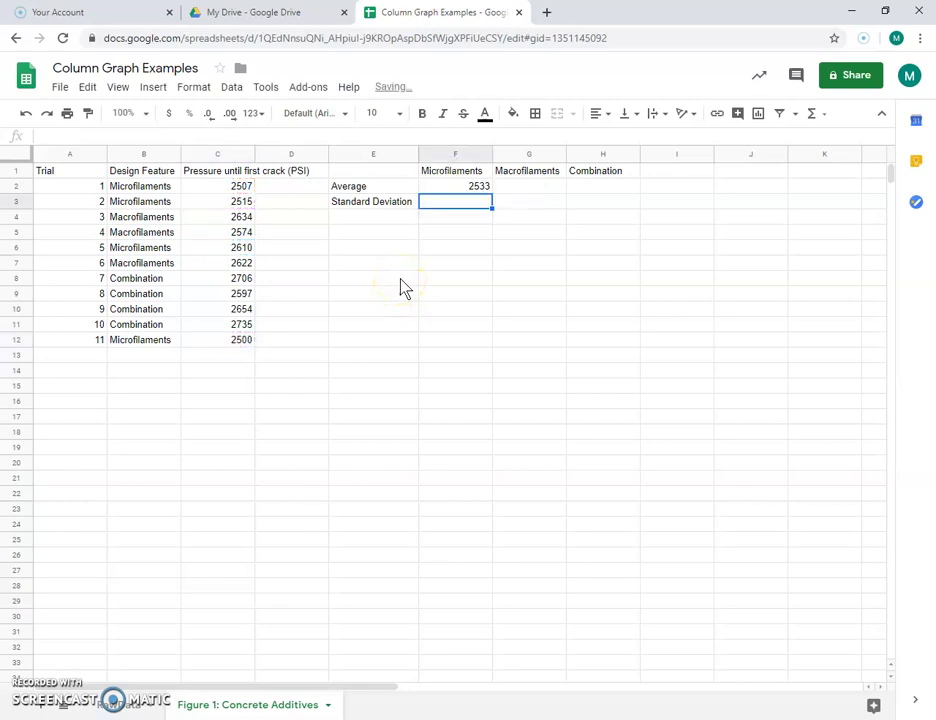
- Clear the AVERAGE formula from cell F2
left_click(503, 187)
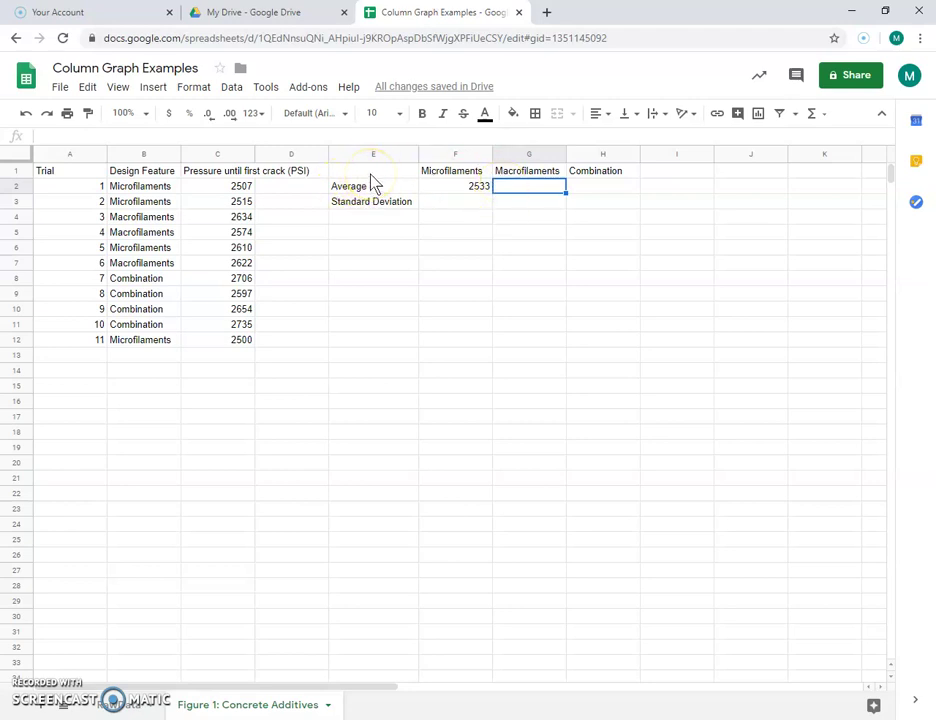
left_click(432, 188)
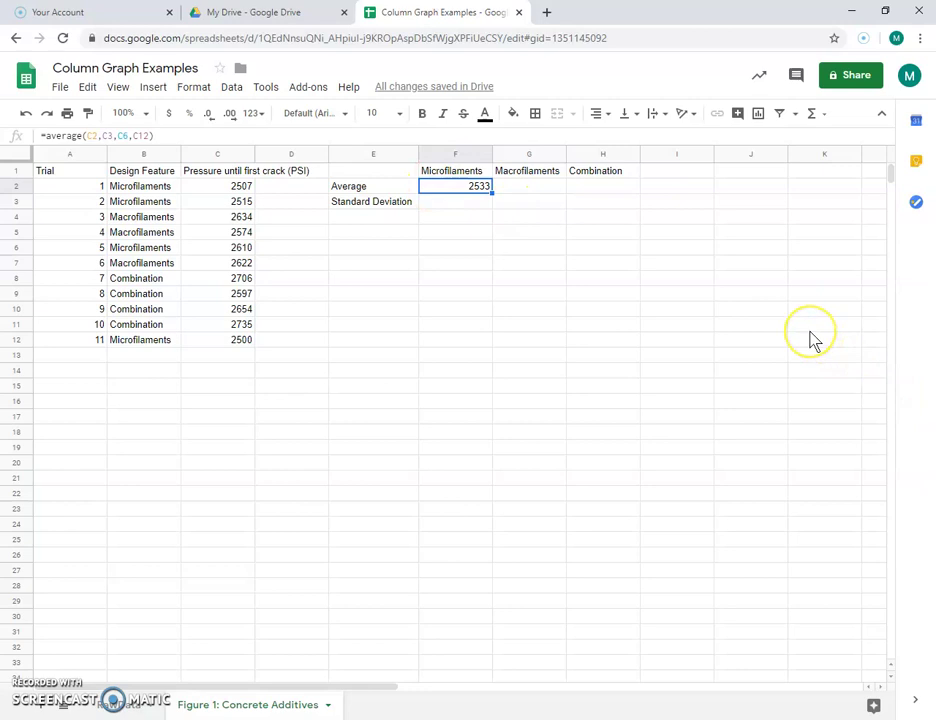
key("Delete")
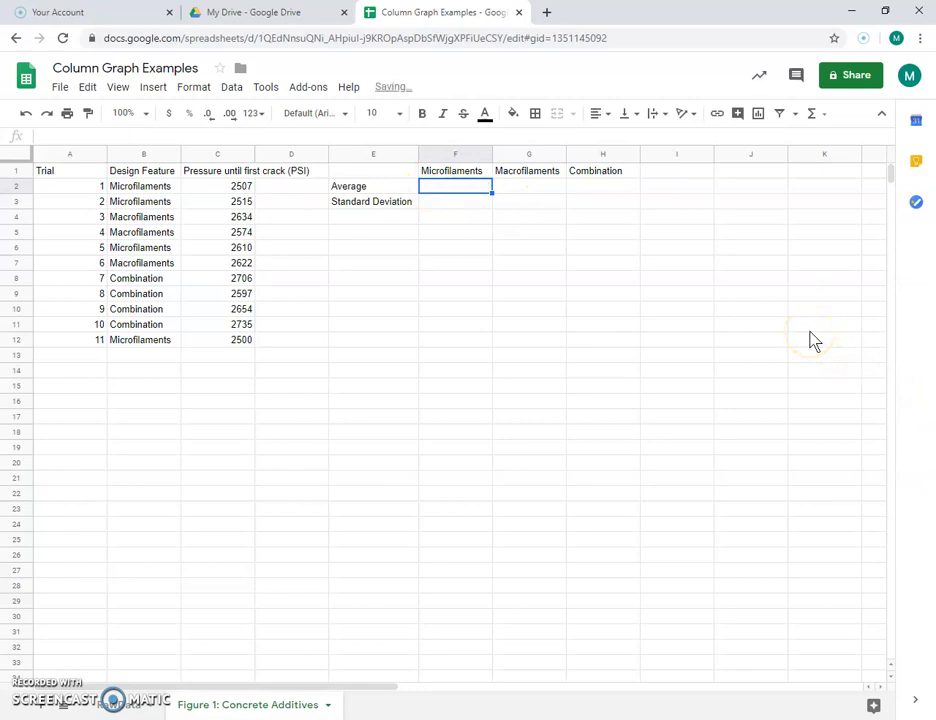
- Begin an AVERAGEIF formula in cell F2 with $B:$B as the criteria range and "Microfilaments" as the criterion
type("=")
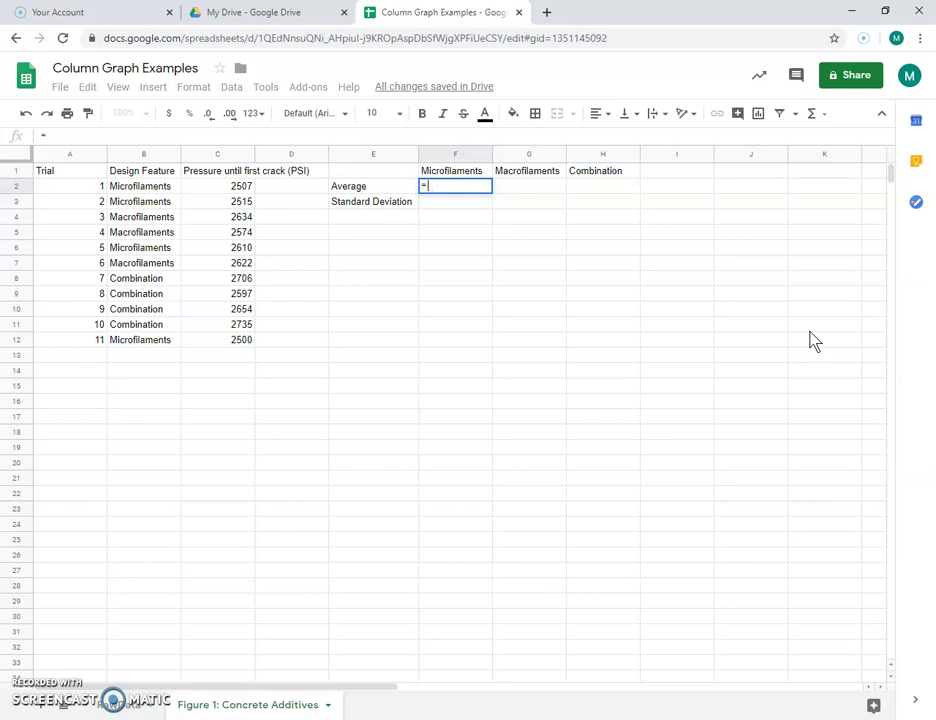
type("a")
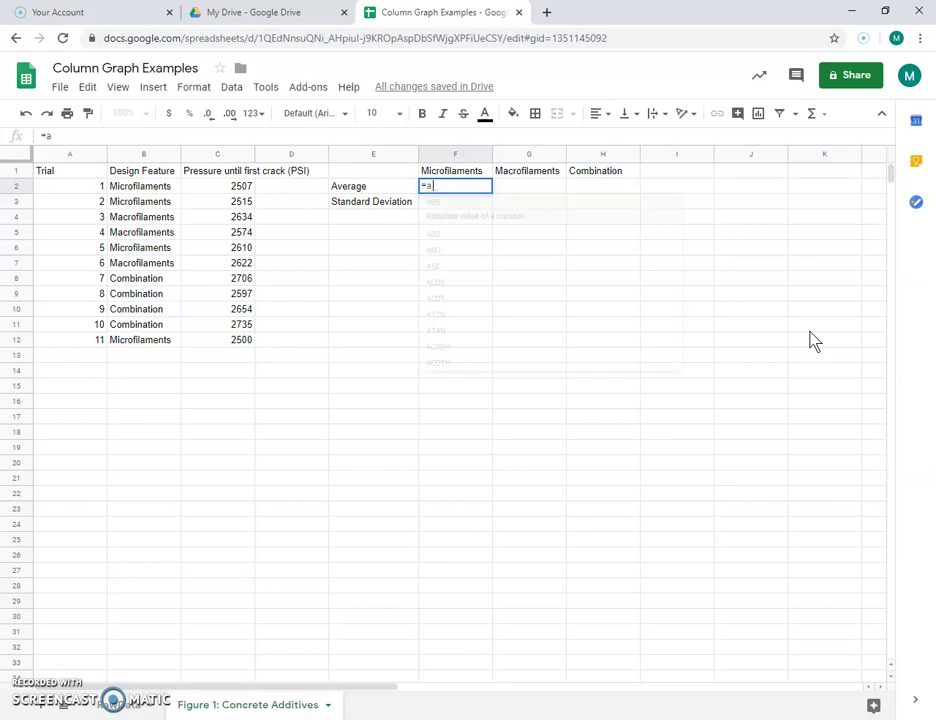
type("verage")
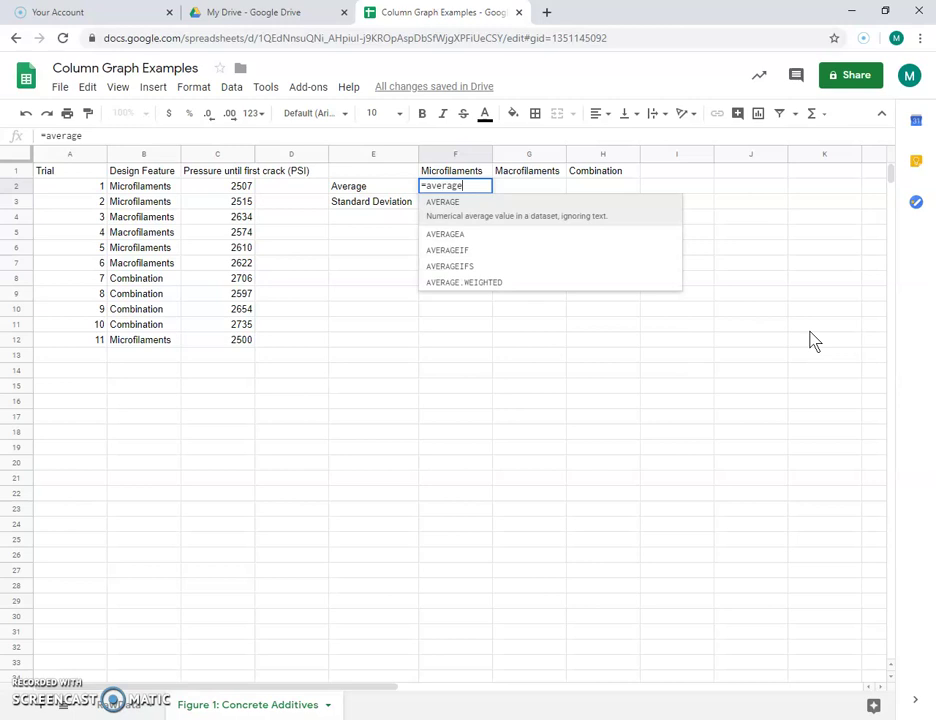
type("if")
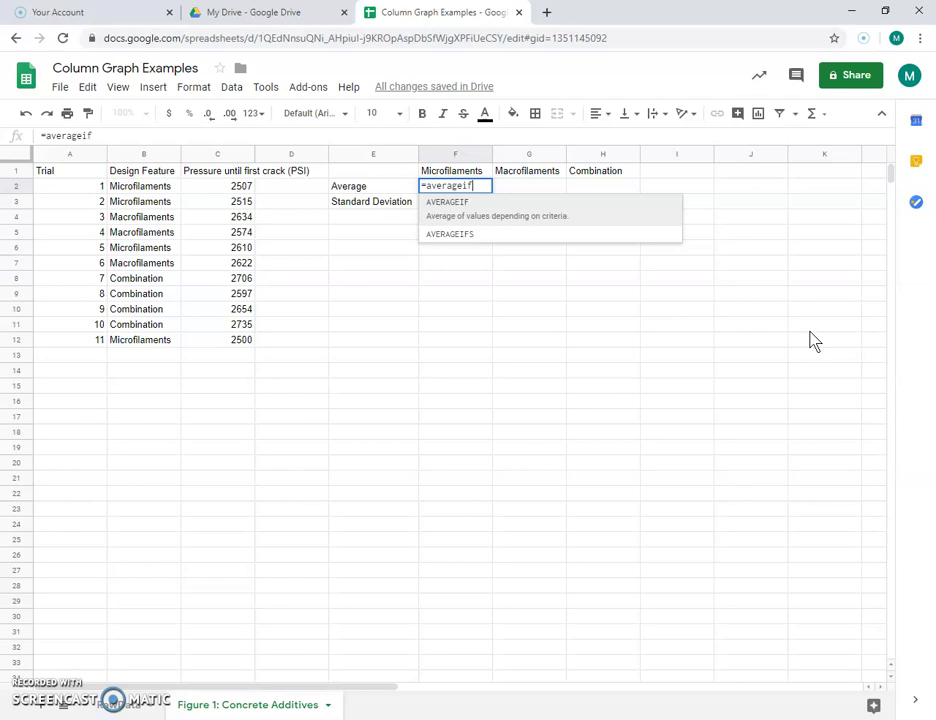
type("(")
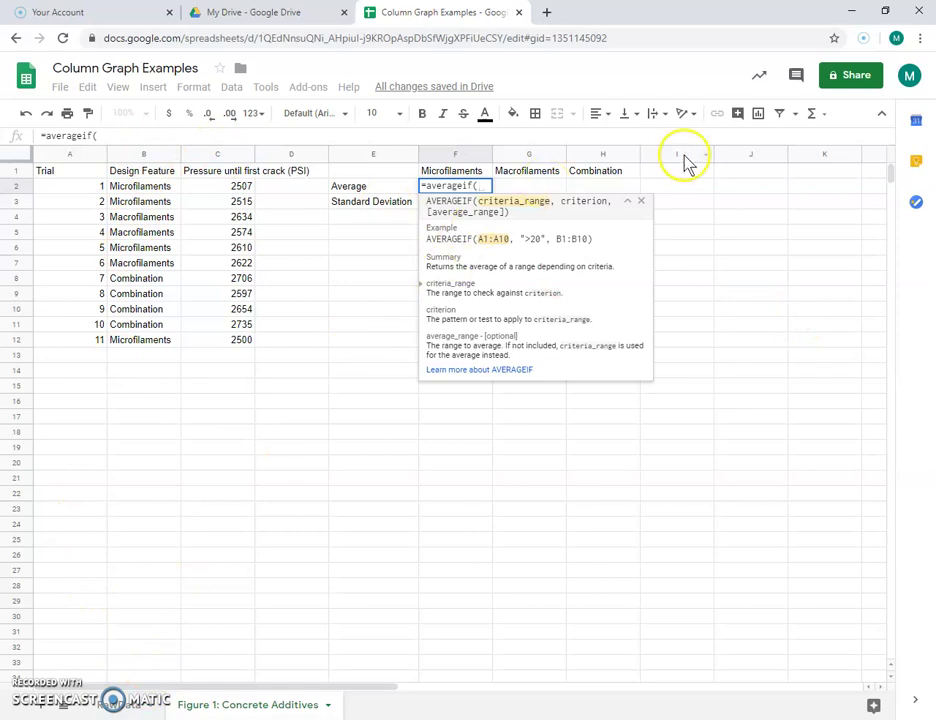
type("$")
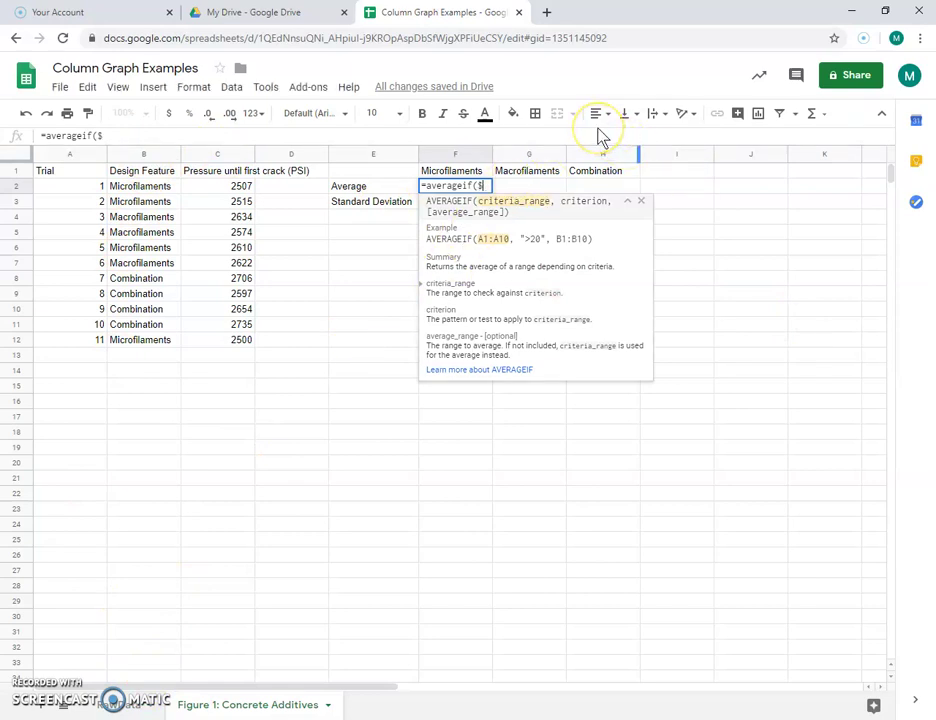
type("B")
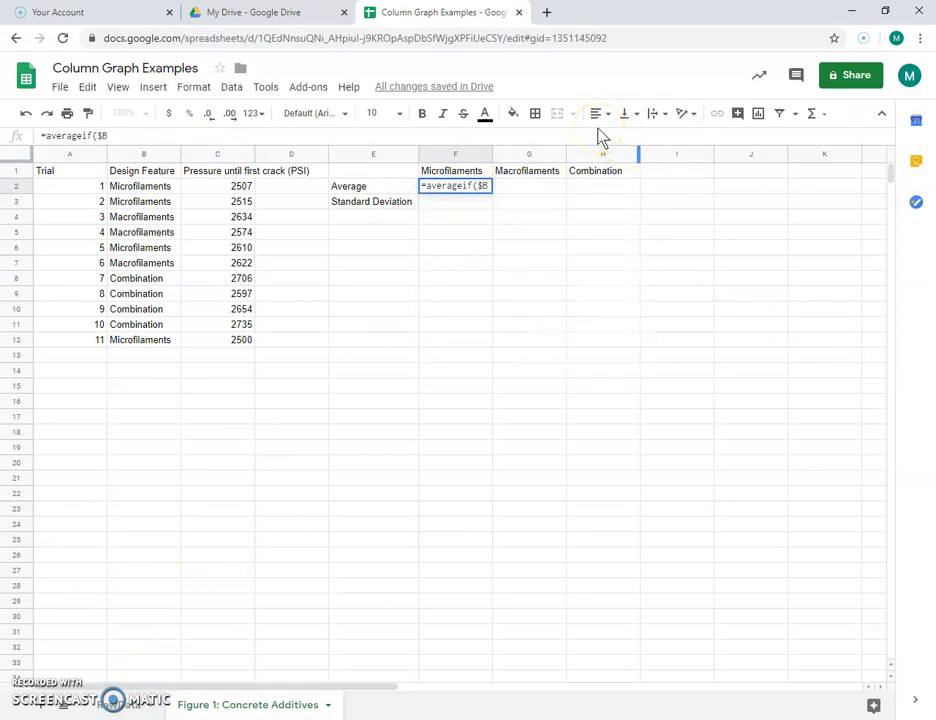
type(":$B")
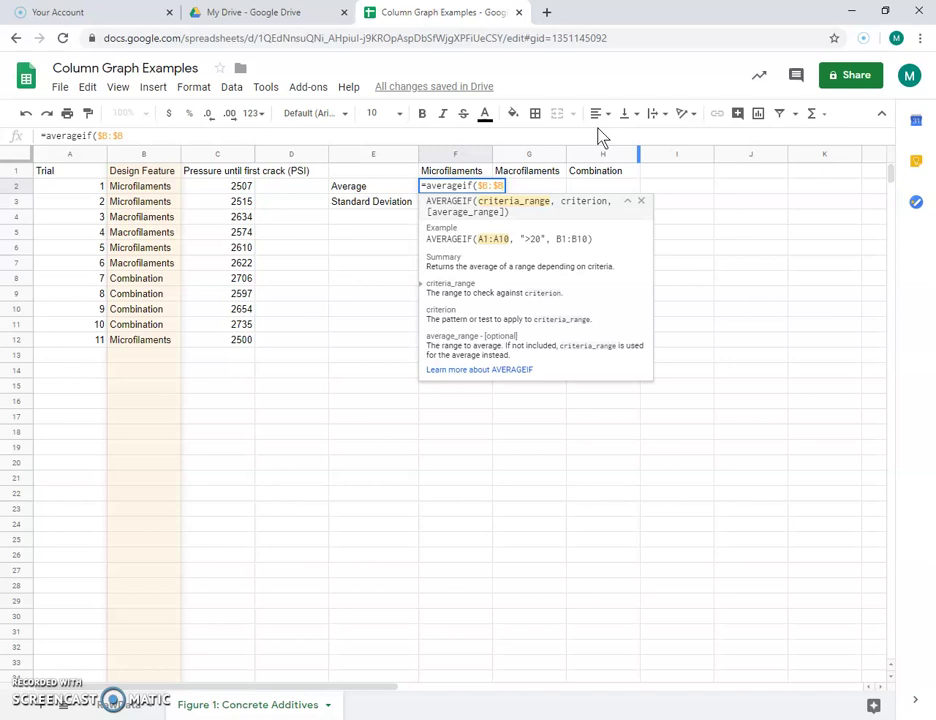
type(",")
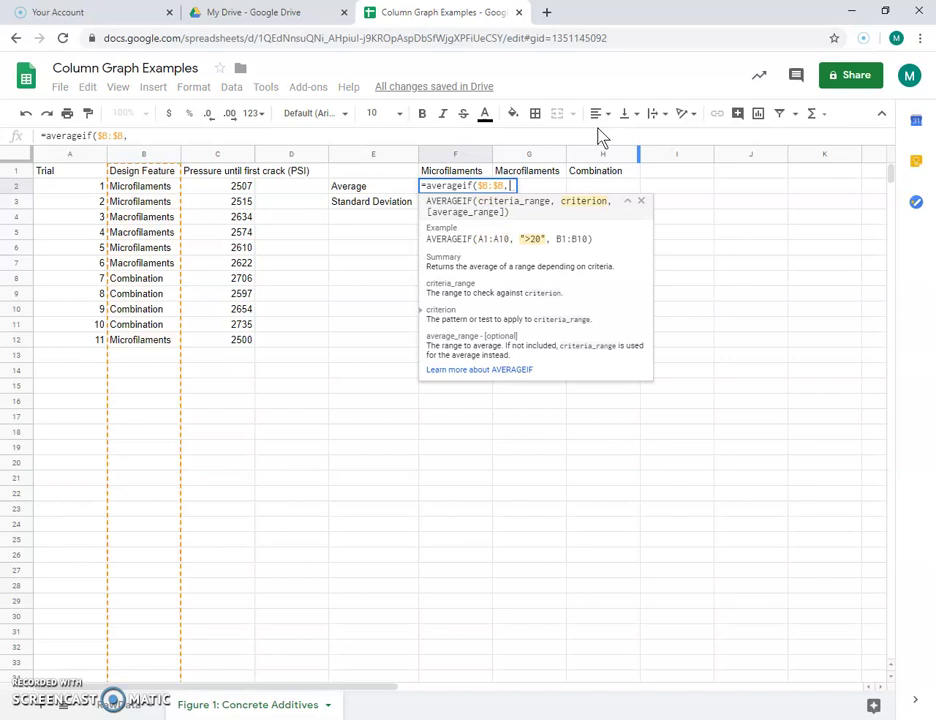
type(" \"")
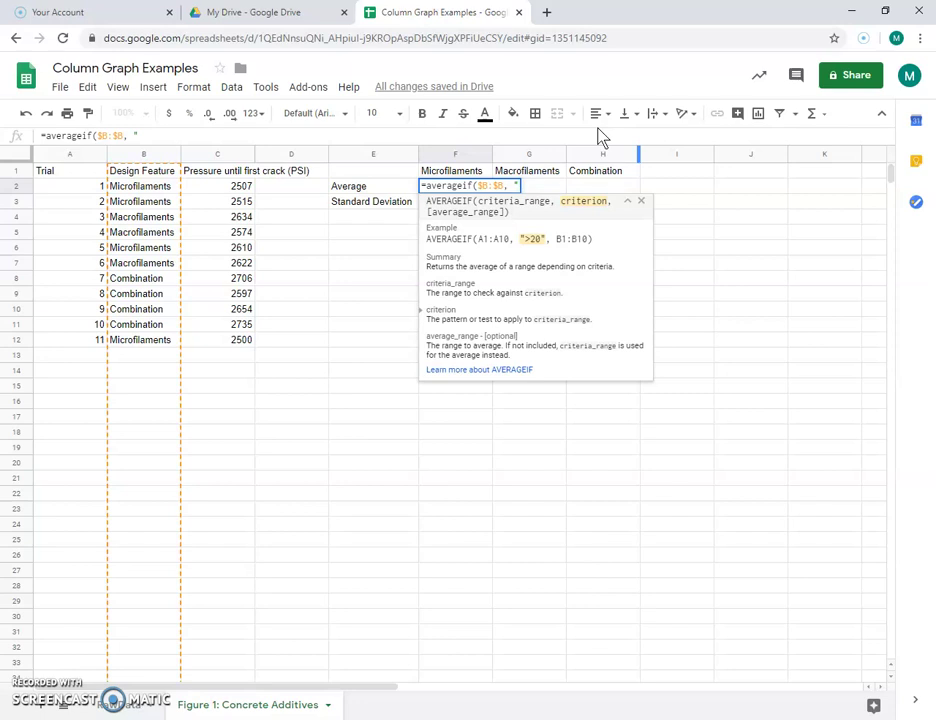
type("Microfilam")
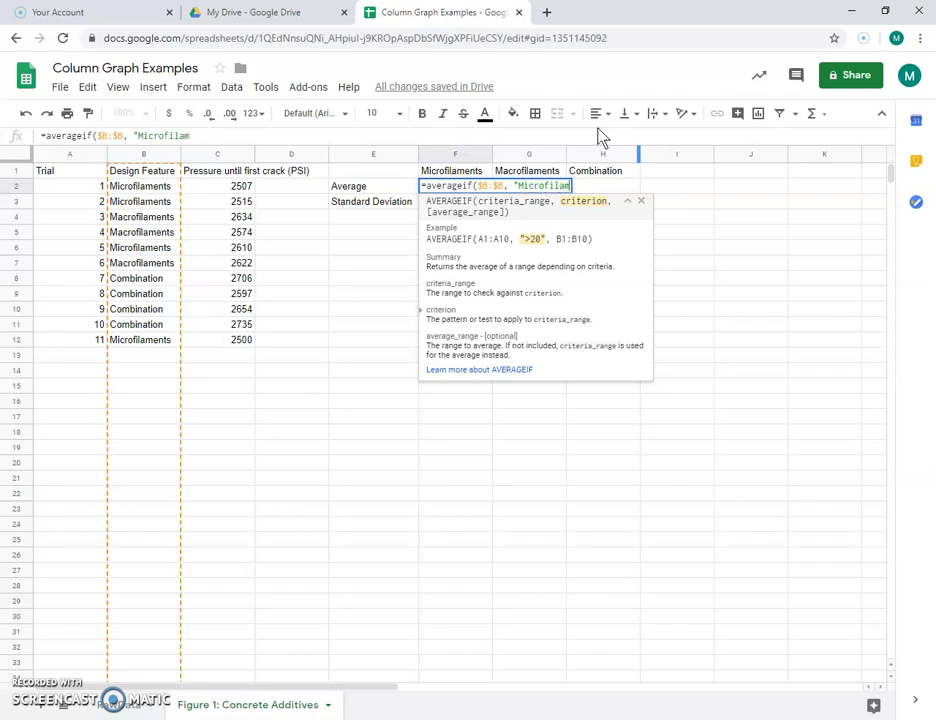
type("ents\"")
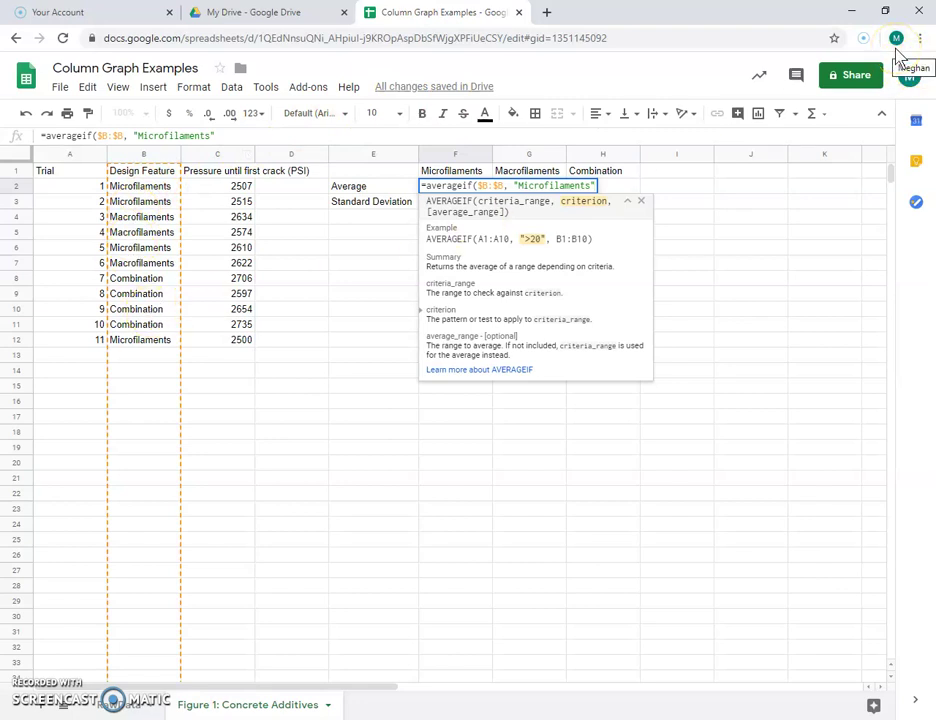
- Complete the AVERAGEIF formula in cell F2 with $C:$C as the average range
type(",")
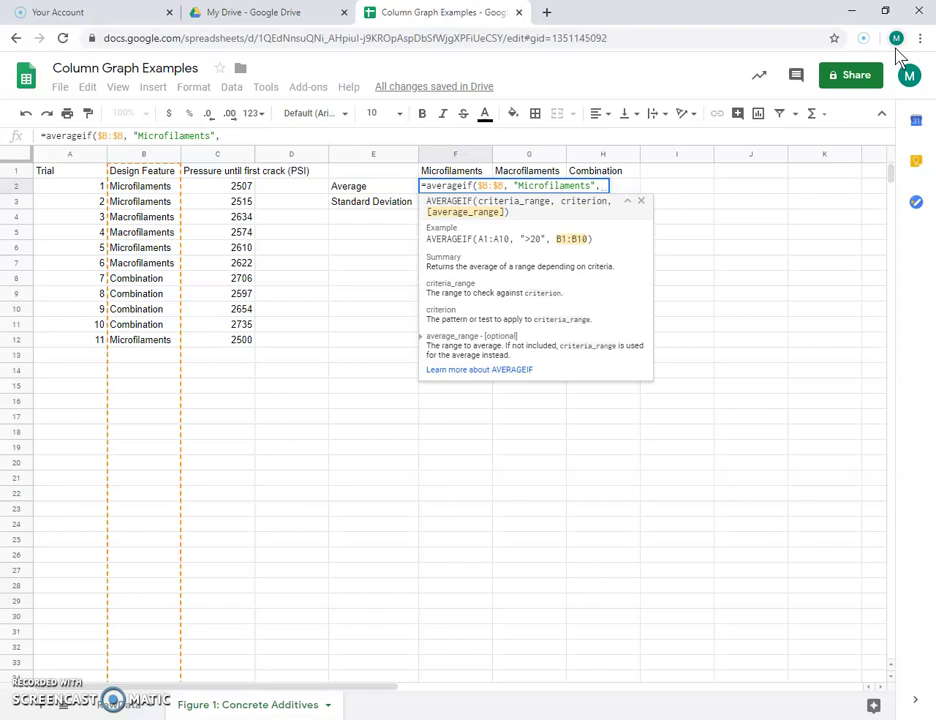
key("BackSpace")
type("$C")
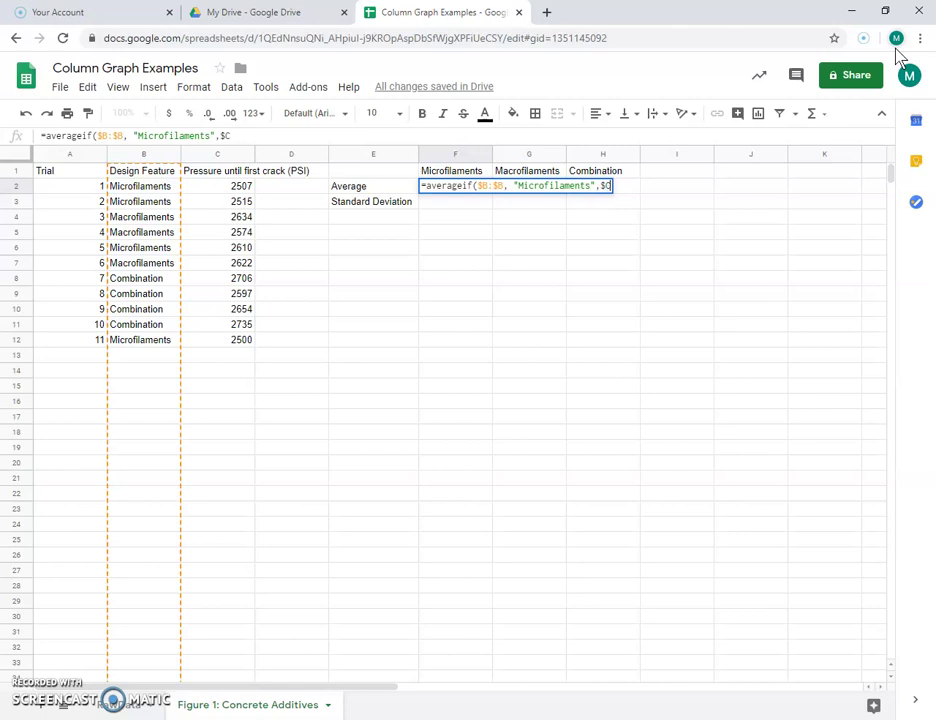
type("$C")
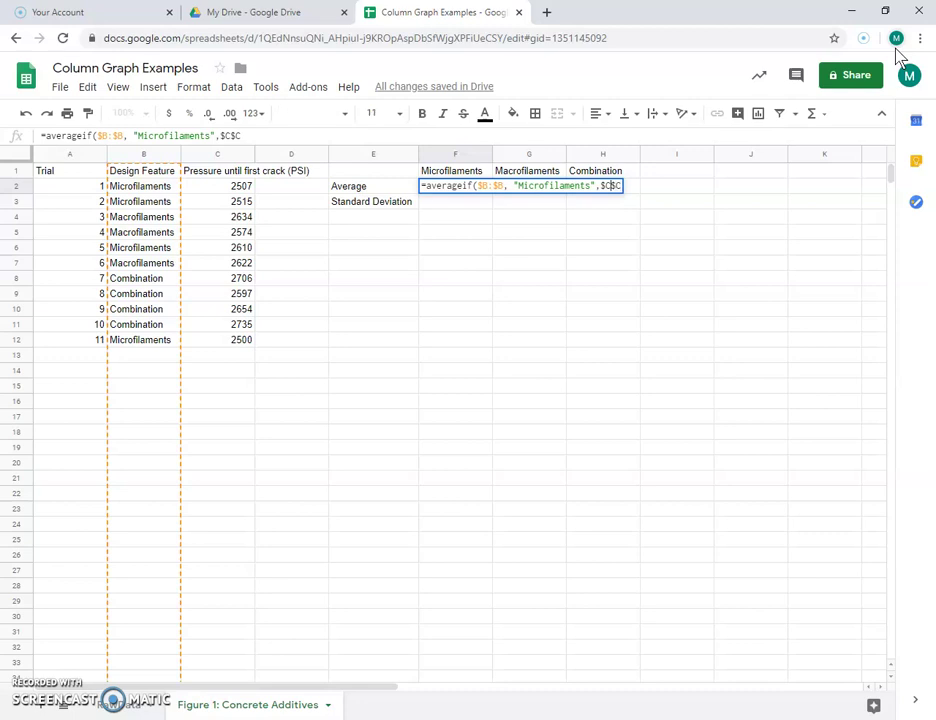
key("Left")
key("Left")
type(":$C")
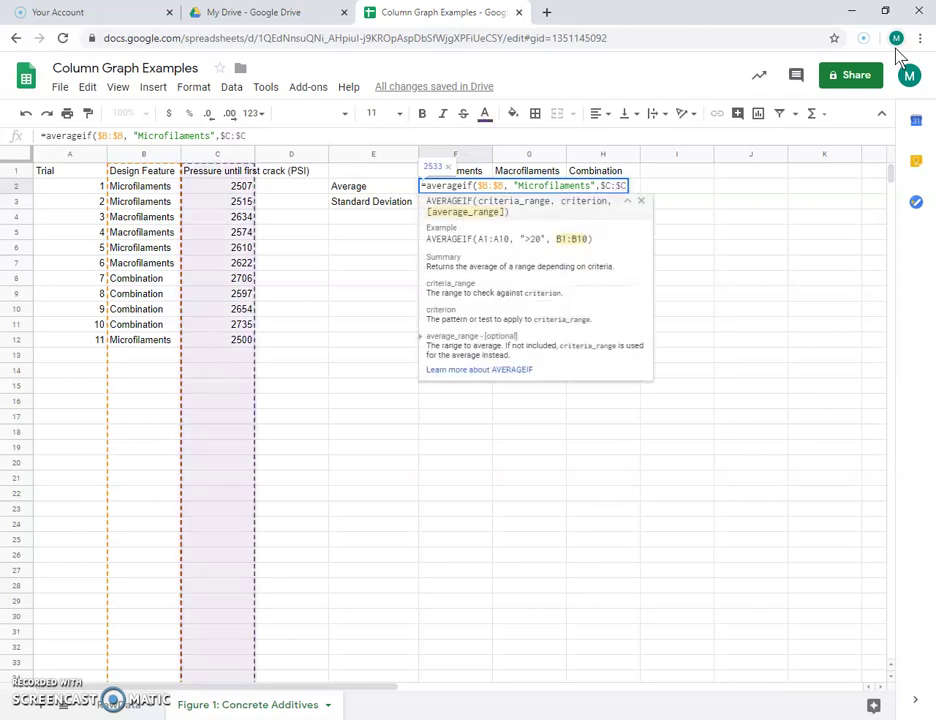
type(")")
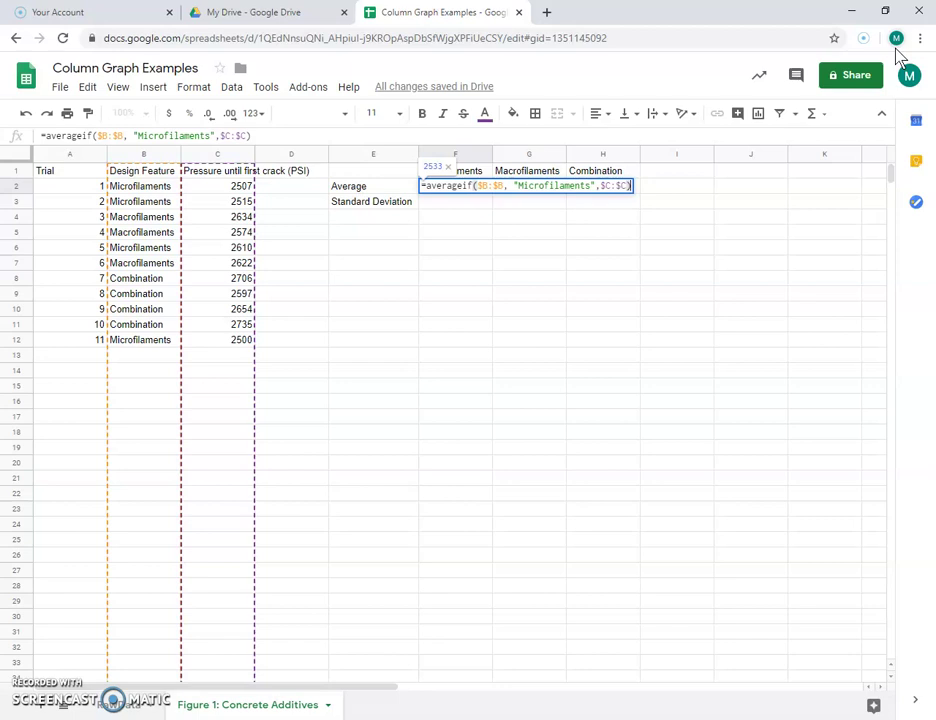
key("Return")
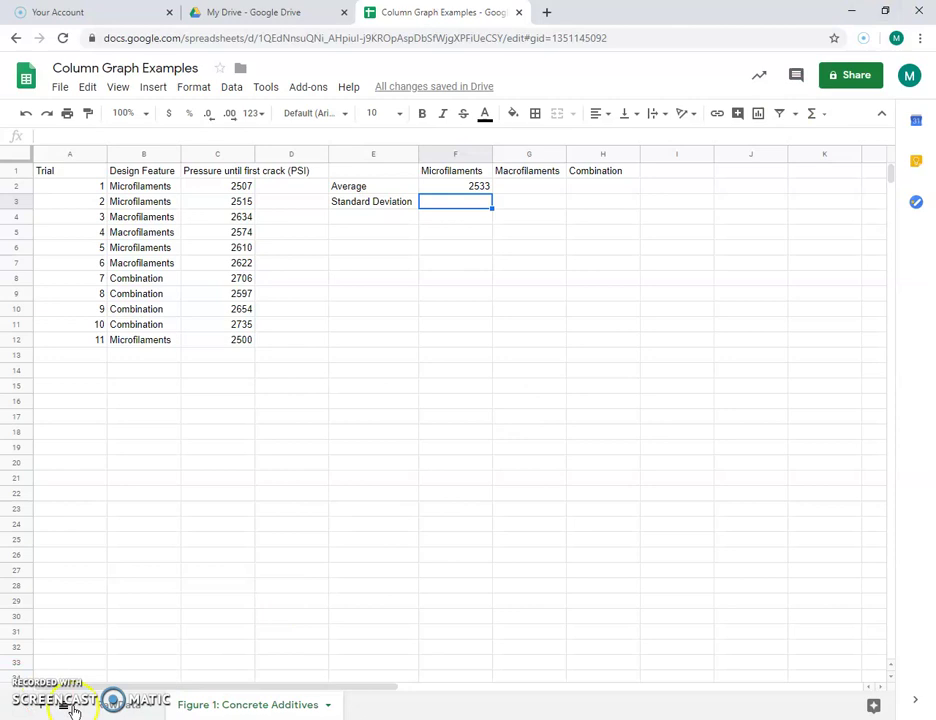
- Add trial 12 with Microfilaments and a pressure of 2515 in row 13 of the RawData sheet, and return to the Figure 1 sheet
left_click(122, 708)
left_click(67, 358)
type("12")
key("Tab")
type("Microfila")
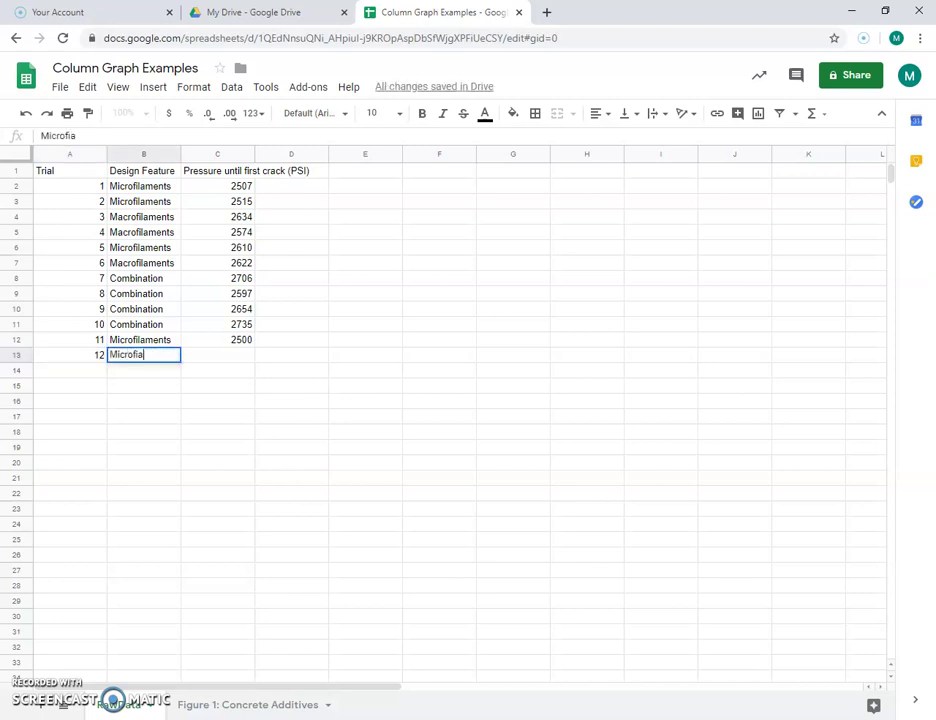
type("ments")
key("Tab")
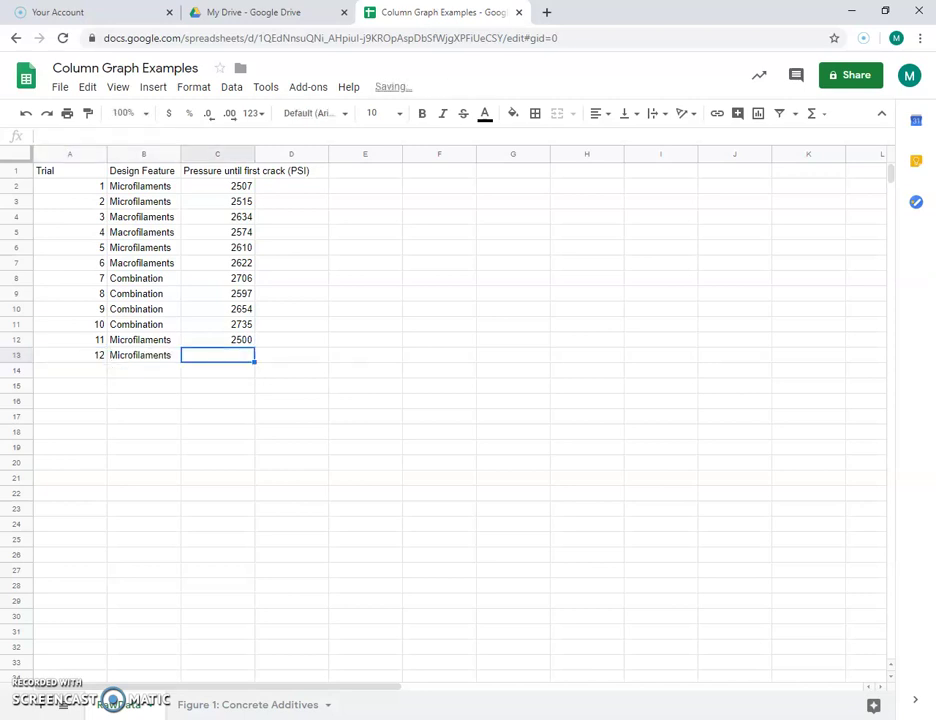
type("2515")
key("Return")
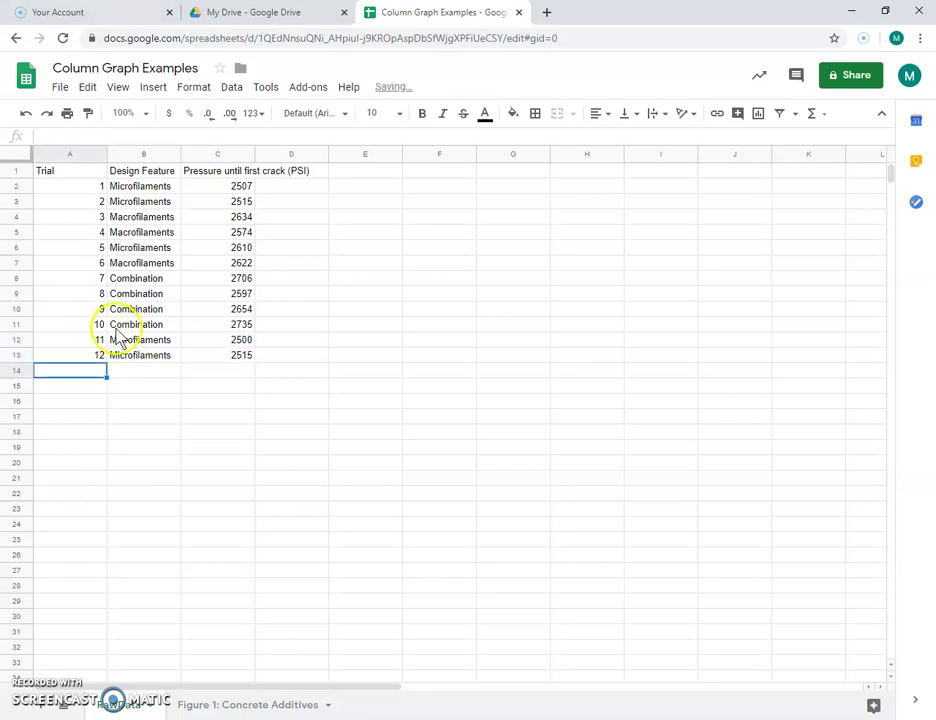
left_click(200, 705)
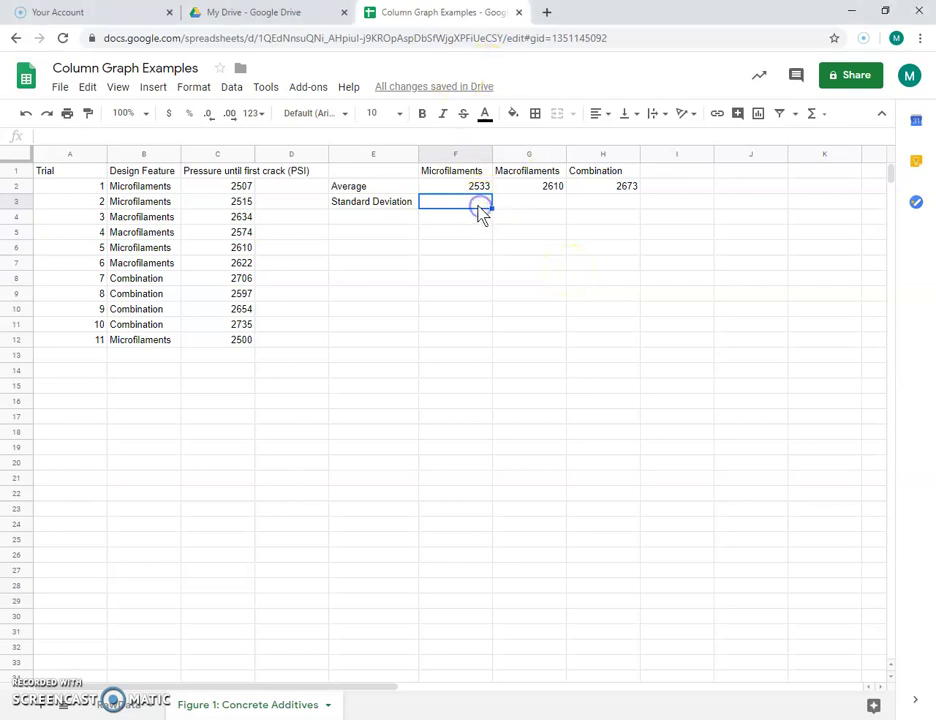
- Begin a STDEVP formula in cell F3 for the Microfilaments standard deviation
type("=")
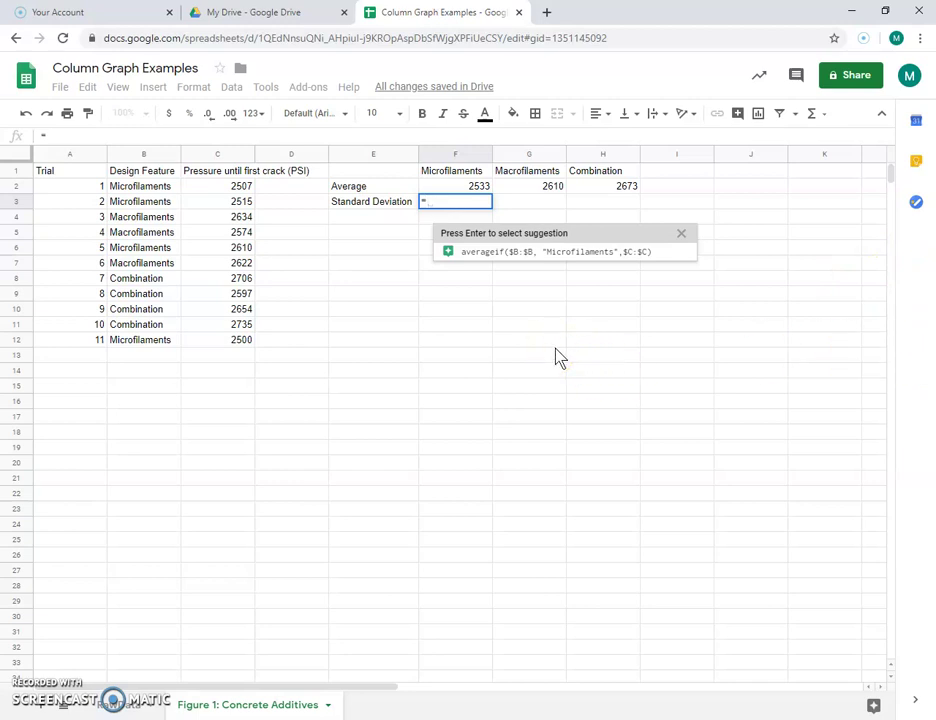
type("ST")
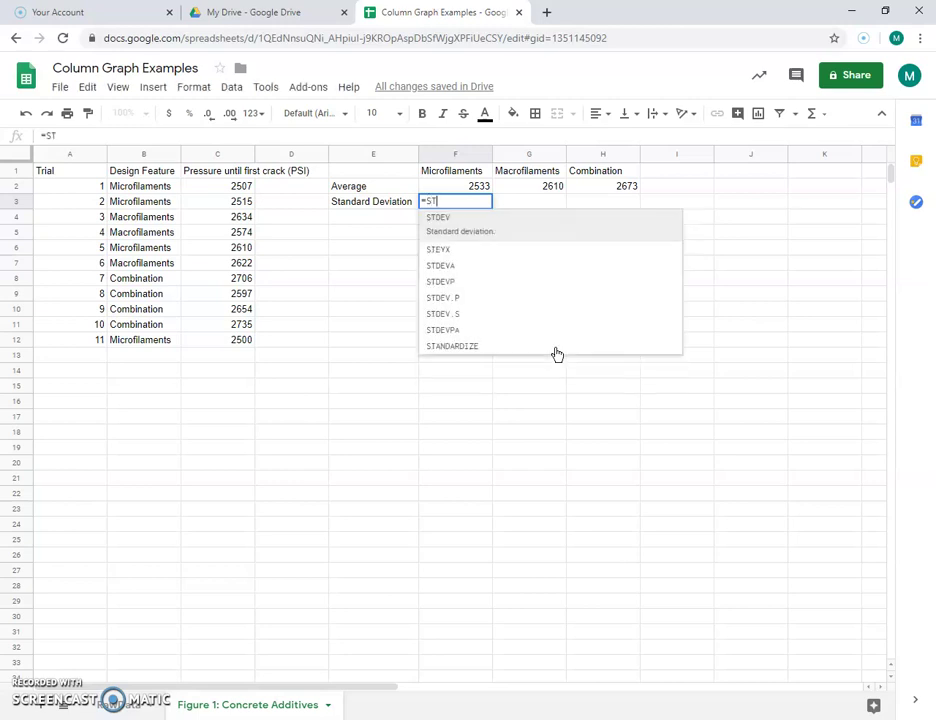
type("DEV")
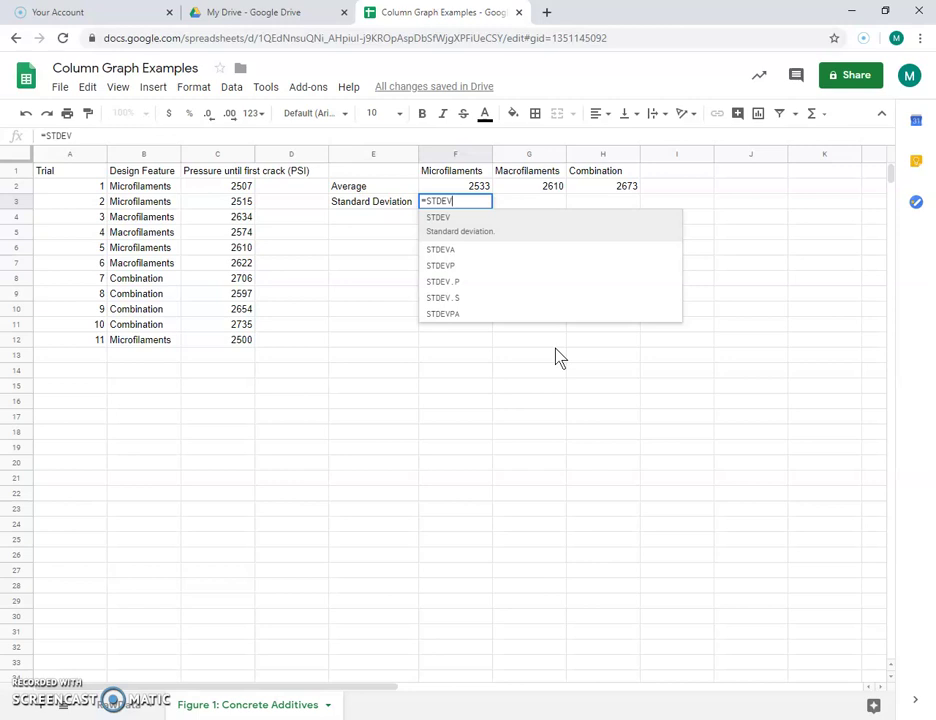
type("P")
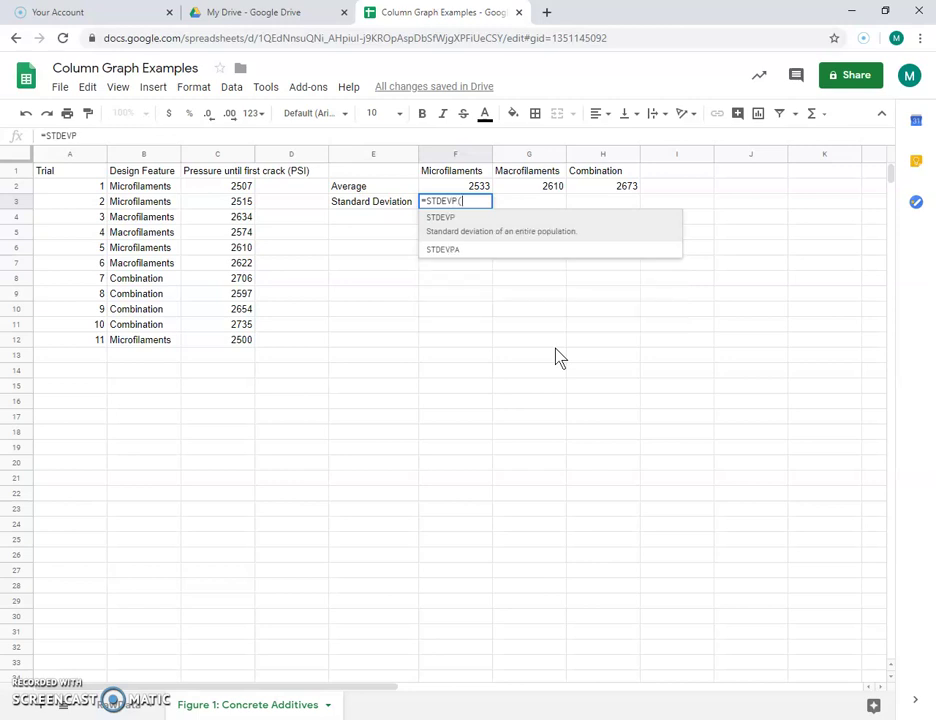
type("(")
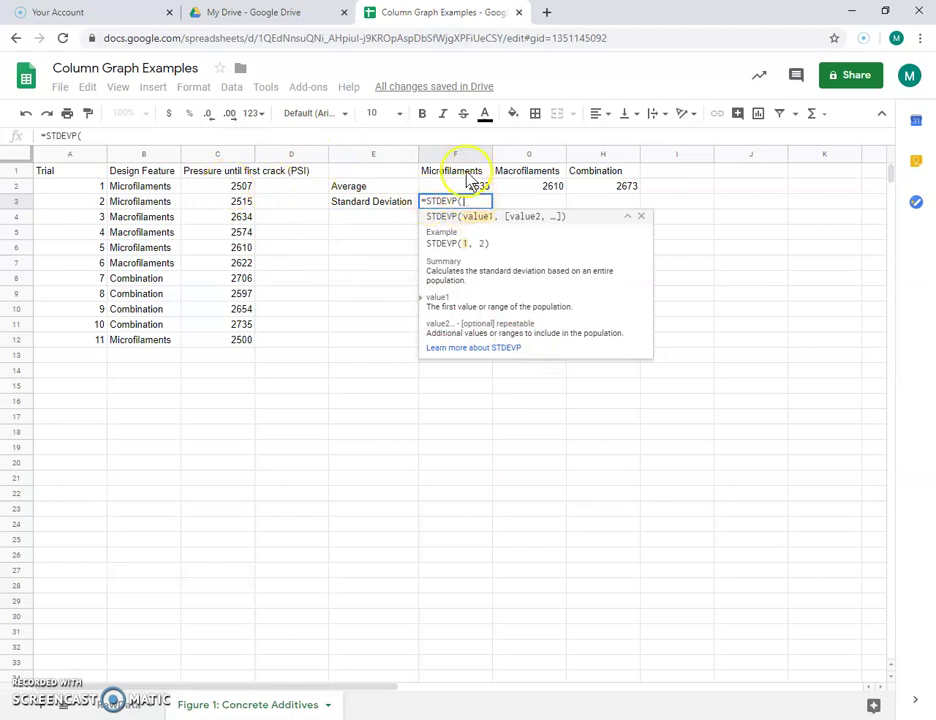
- Complete the STDEVP formula in cell F3 with the individual Microfilaments pressure cells C2, C3, C6 and C12
left_click(222, 188)
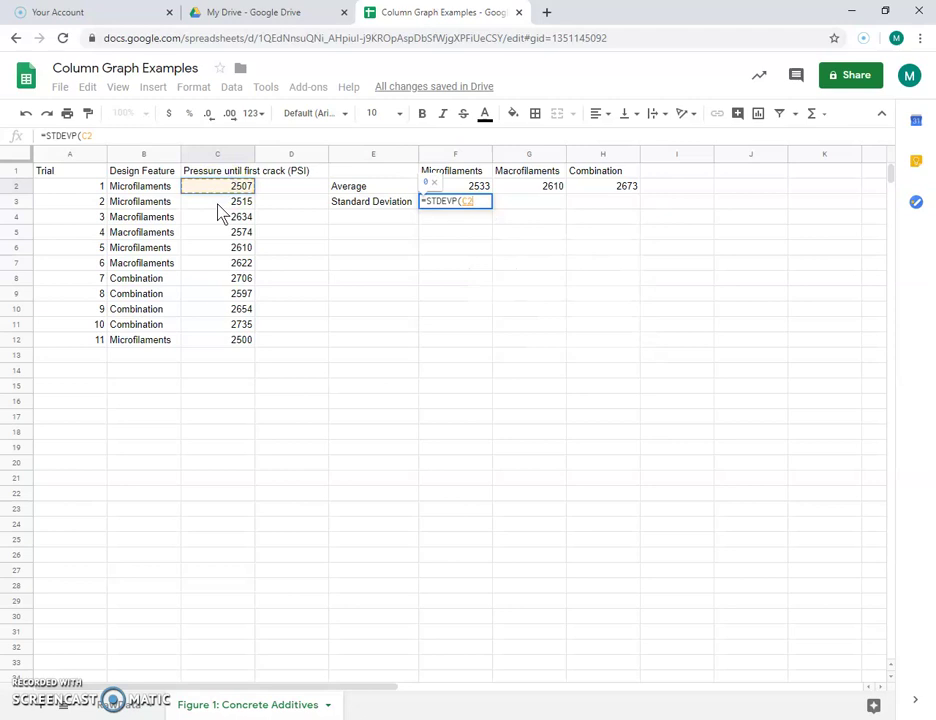
type(",")
left_click(219, 202)
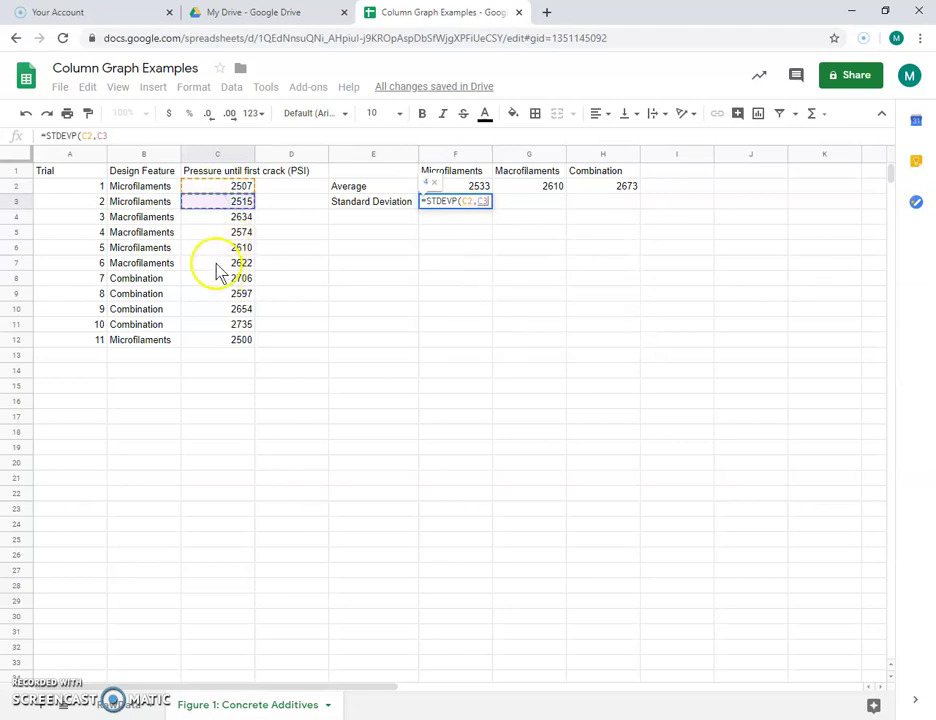
type(",")
left_click(222, 248)
type(",")
left_click(222, 340)
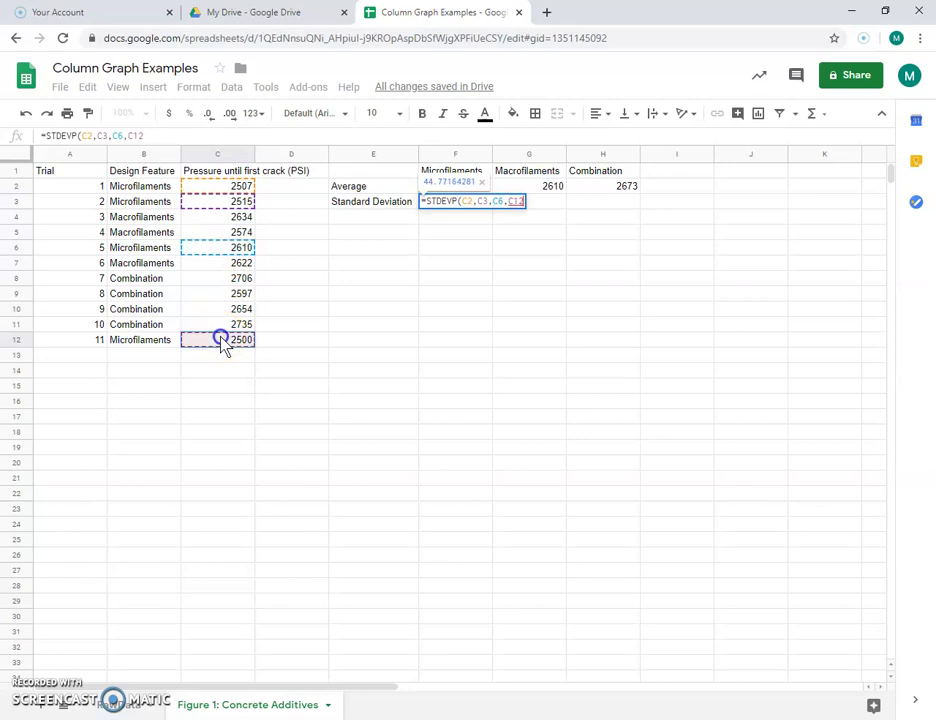
type(")")
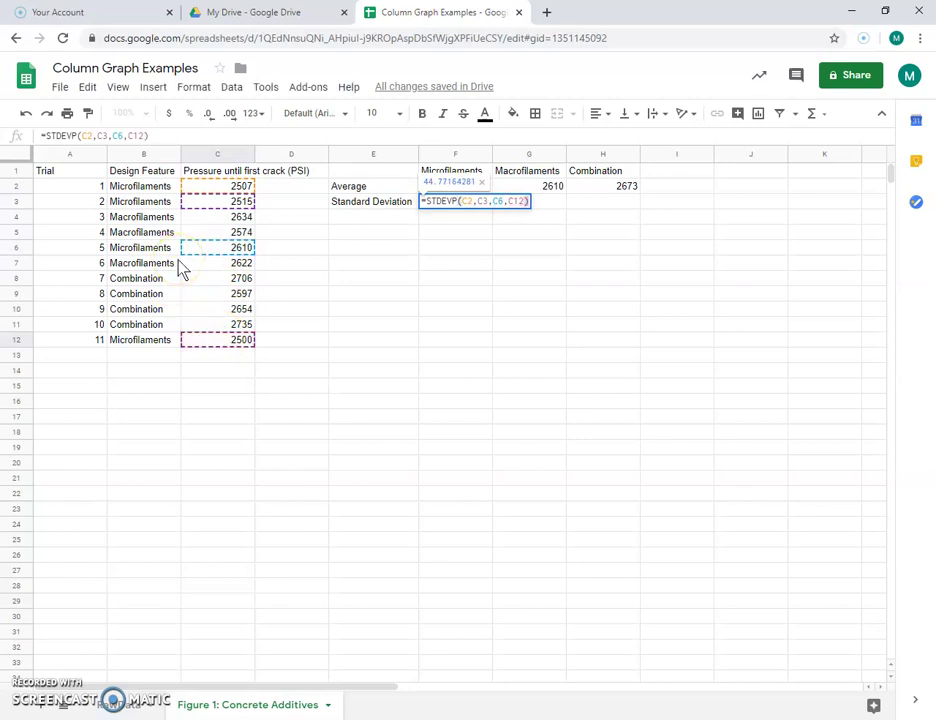
key("Return")
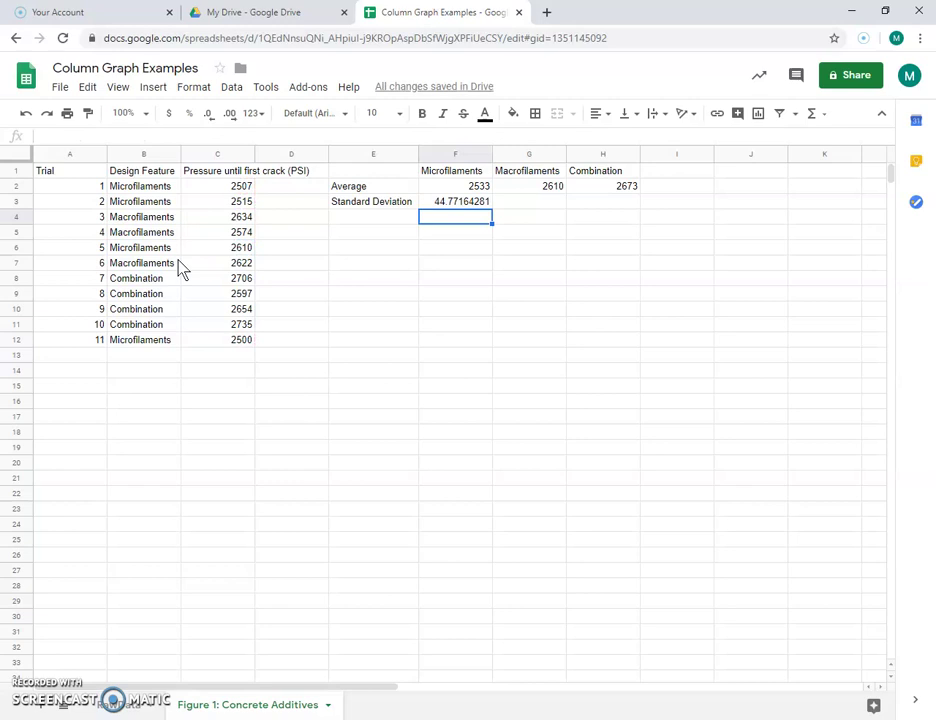
- Clear the cell-by-cell formula from cell F3 and begin a new STDEVP formula there
key("Up")
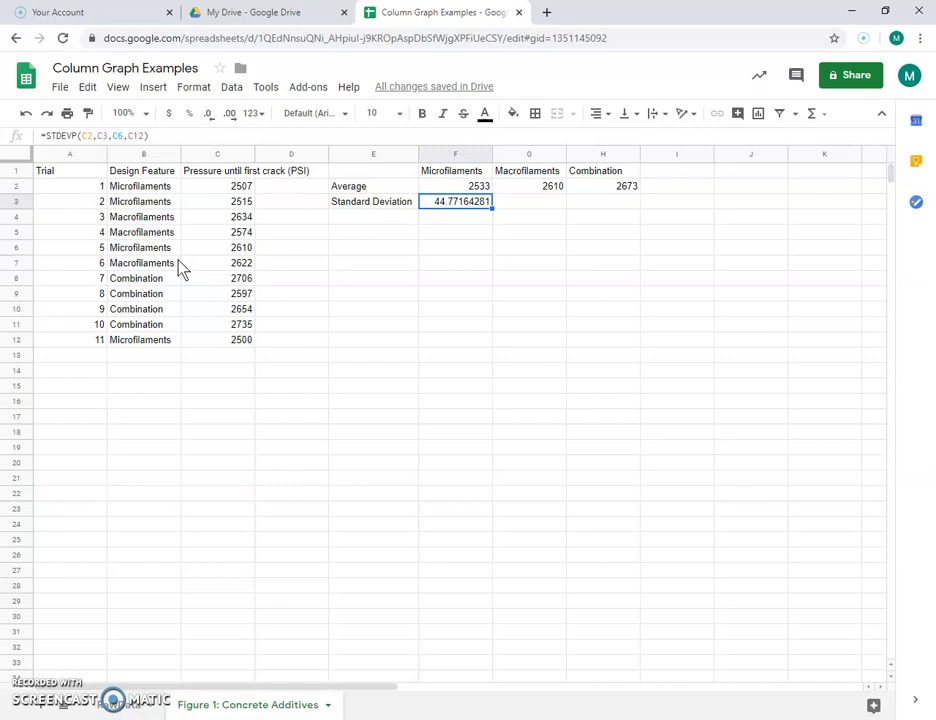
key("Delete")
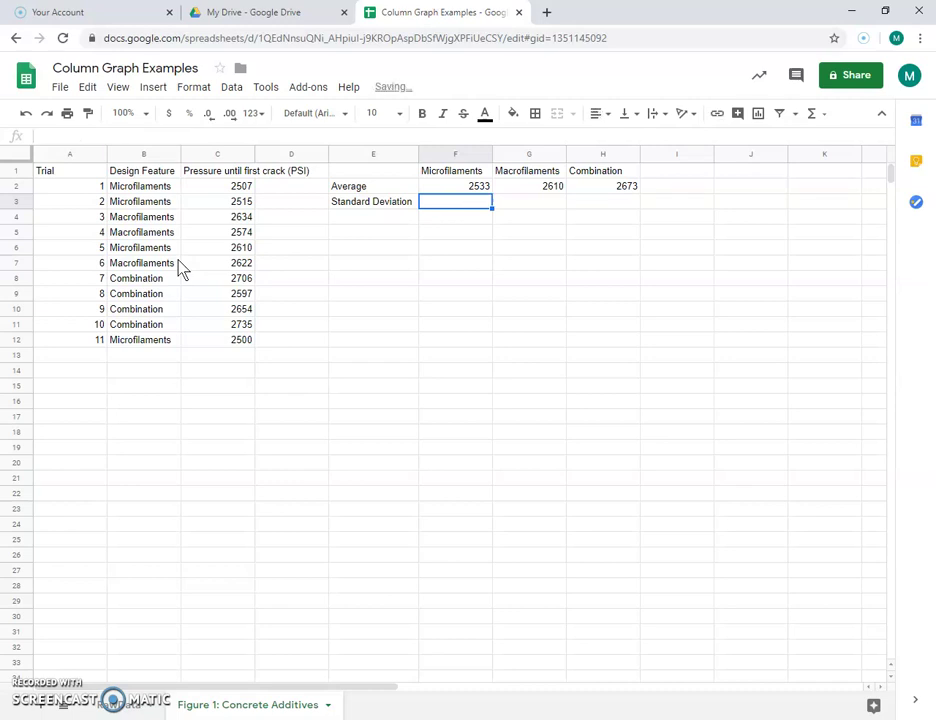
type("=STEVEN")
key("BackSpace")
key("BackSpace")
key("BackSpace")
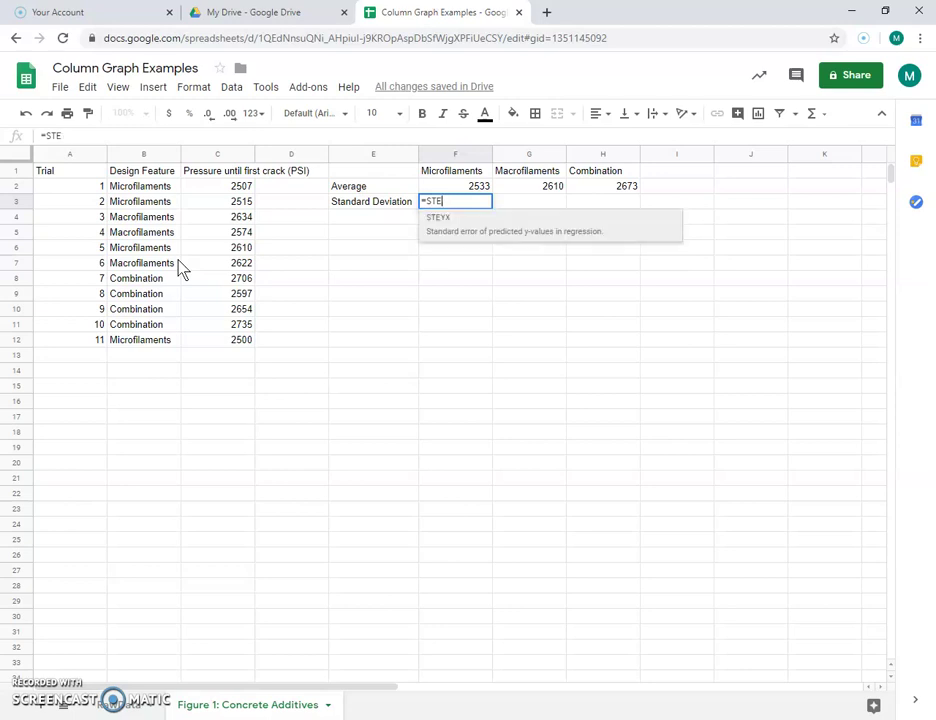
key("BackSpace")
type("DEVP")
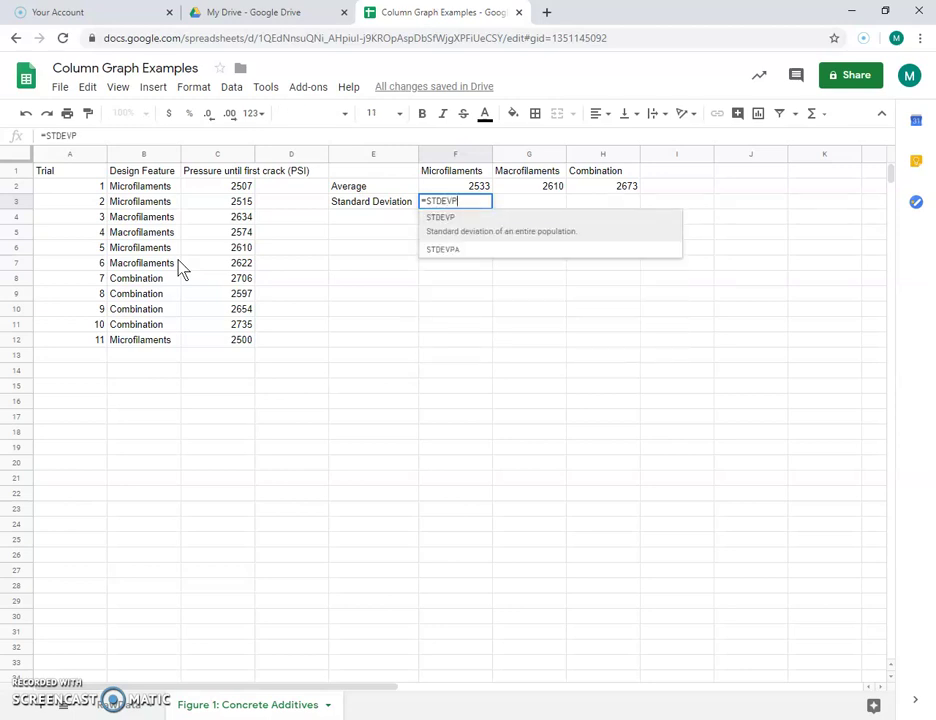
type("(")
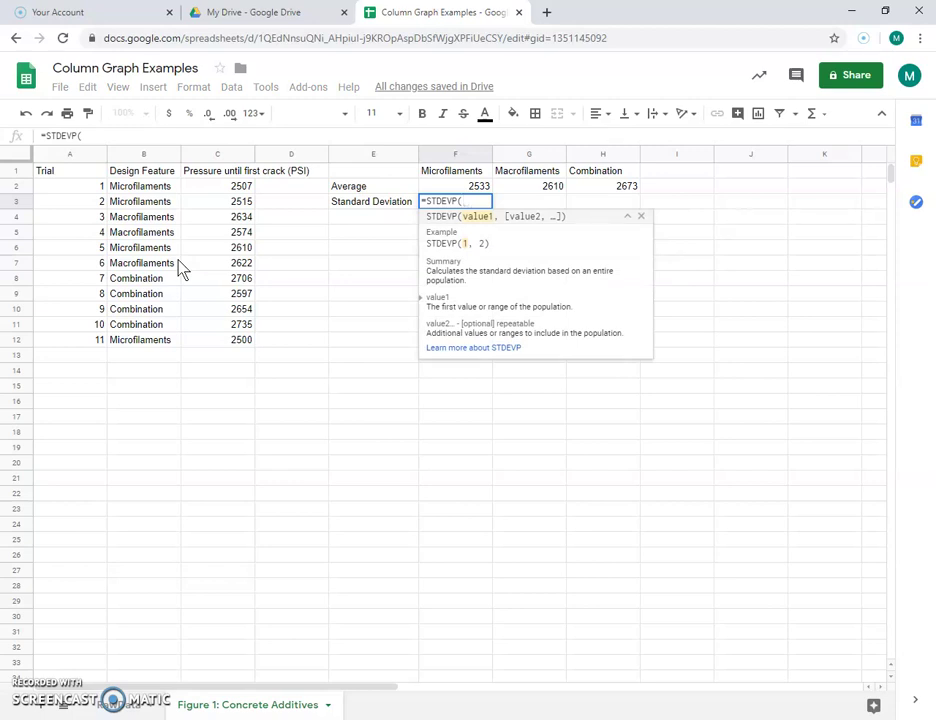
- Nest a FILTER function inside the STDEVP formula in F3 with $C:$C as the range to filter
type("fi")
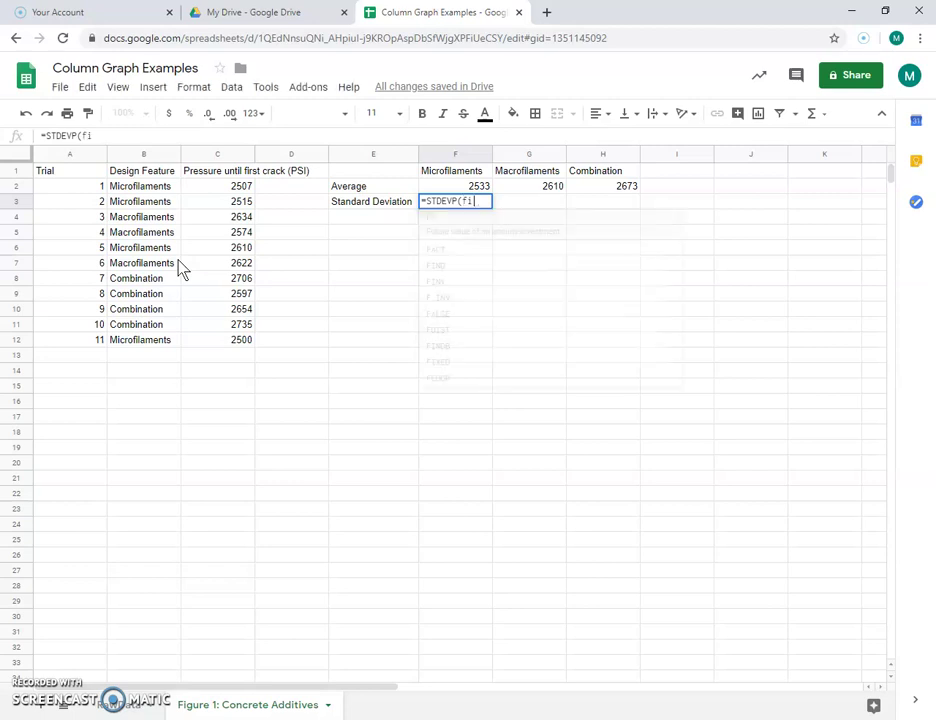
type("lter")
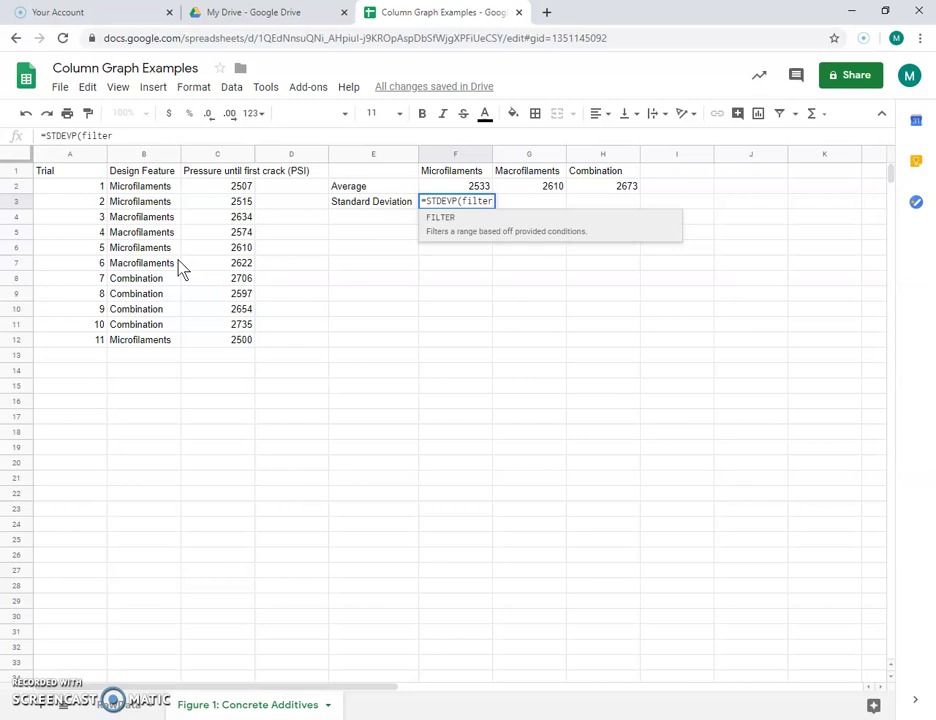
type("(")
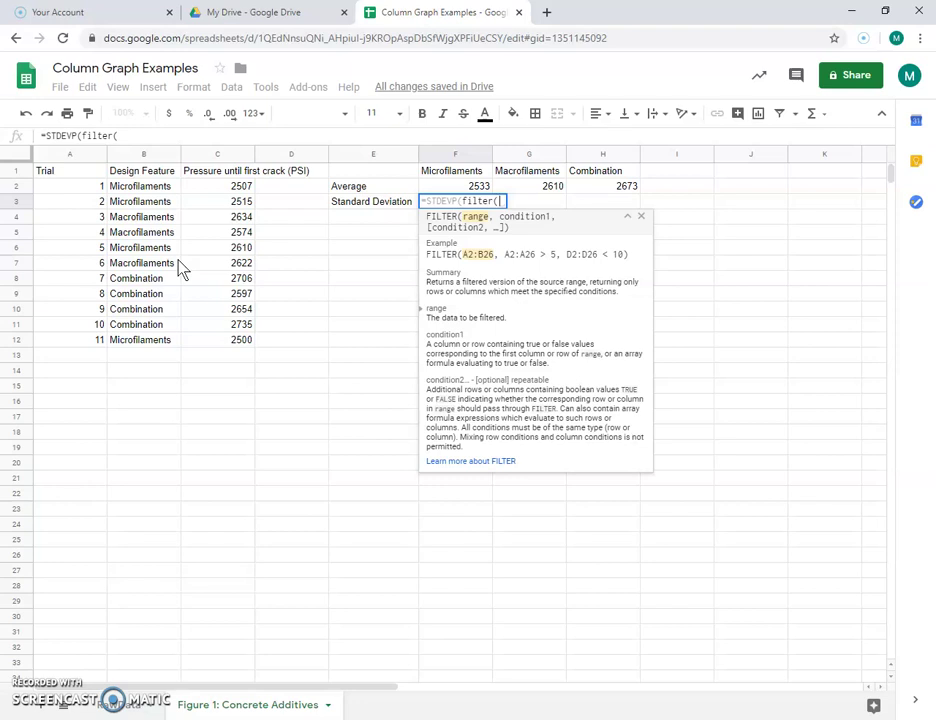
type("$C")
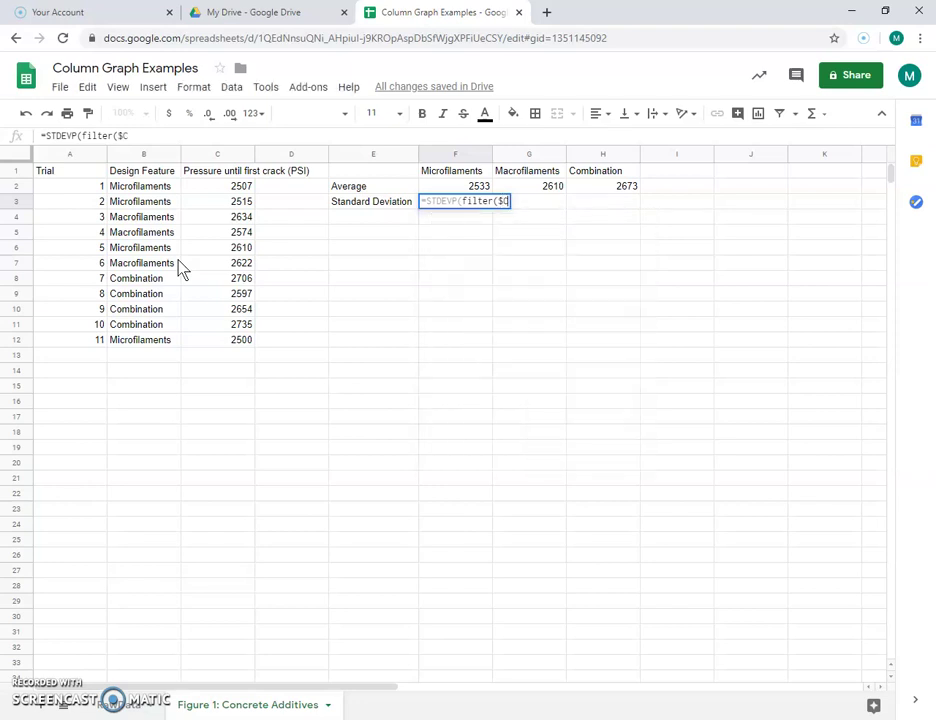
type(":$C")
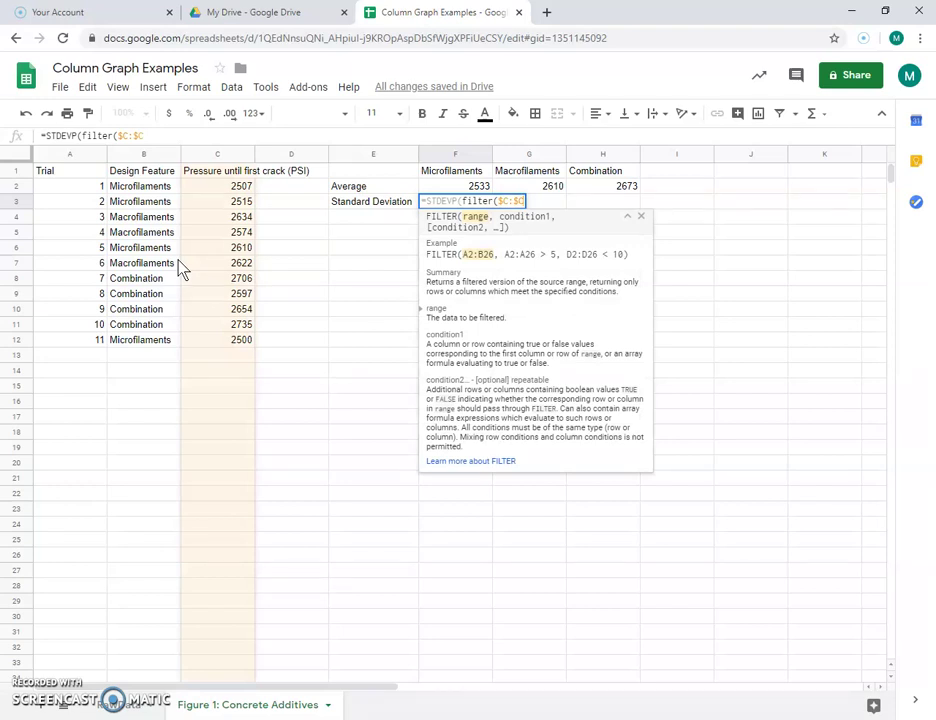
type(",")
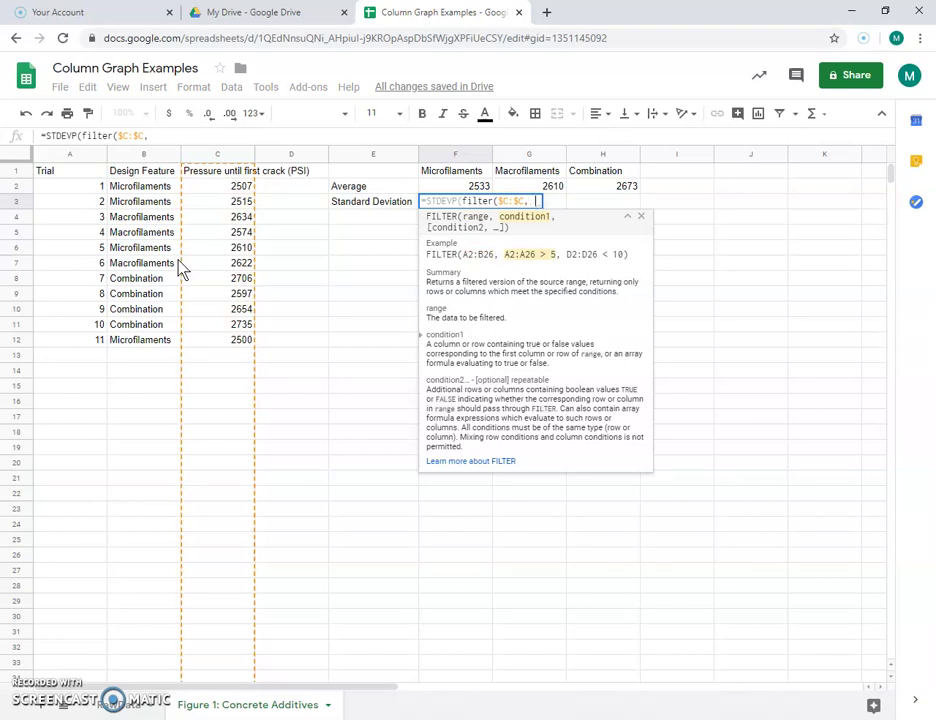
- Complete the formula in cell F3 with the FILTER condition $B:$B = "Microfilaments"
type("$B:")
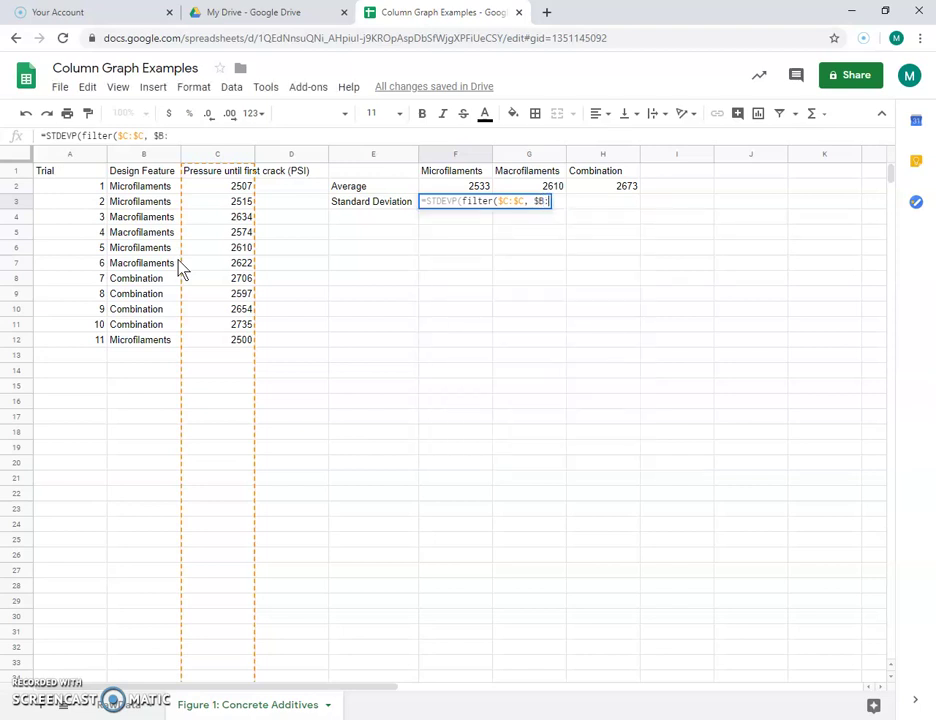
type("$B")
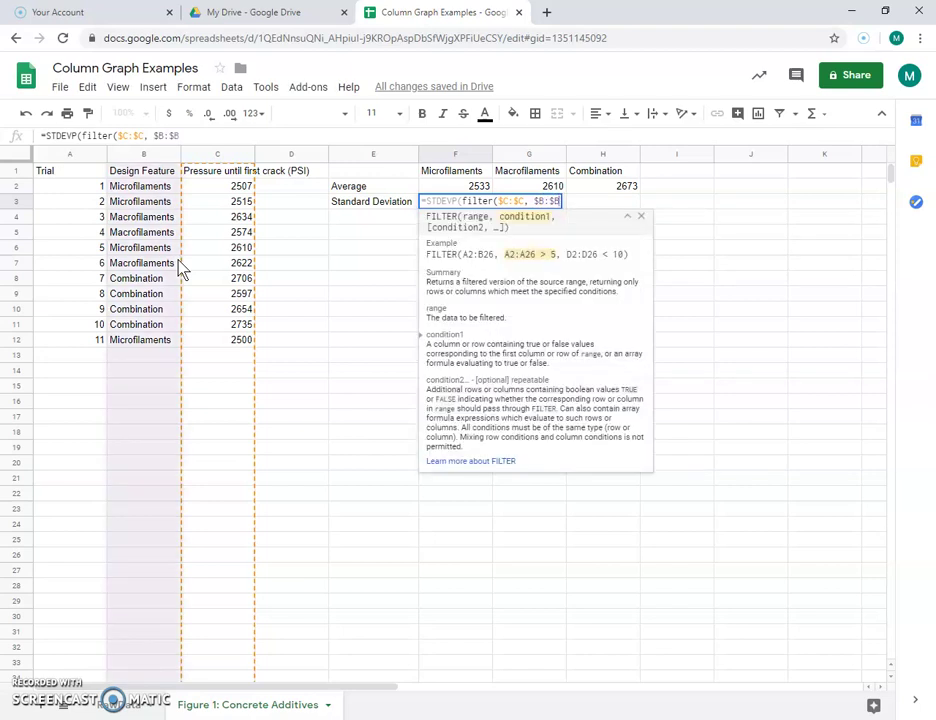
type(" =")
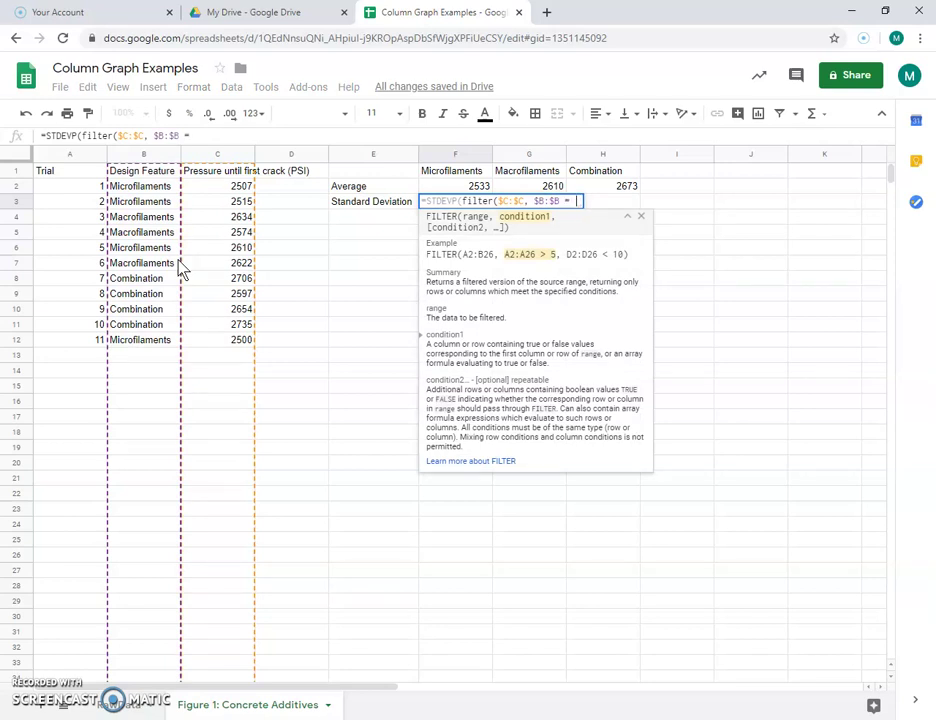
type("\"")
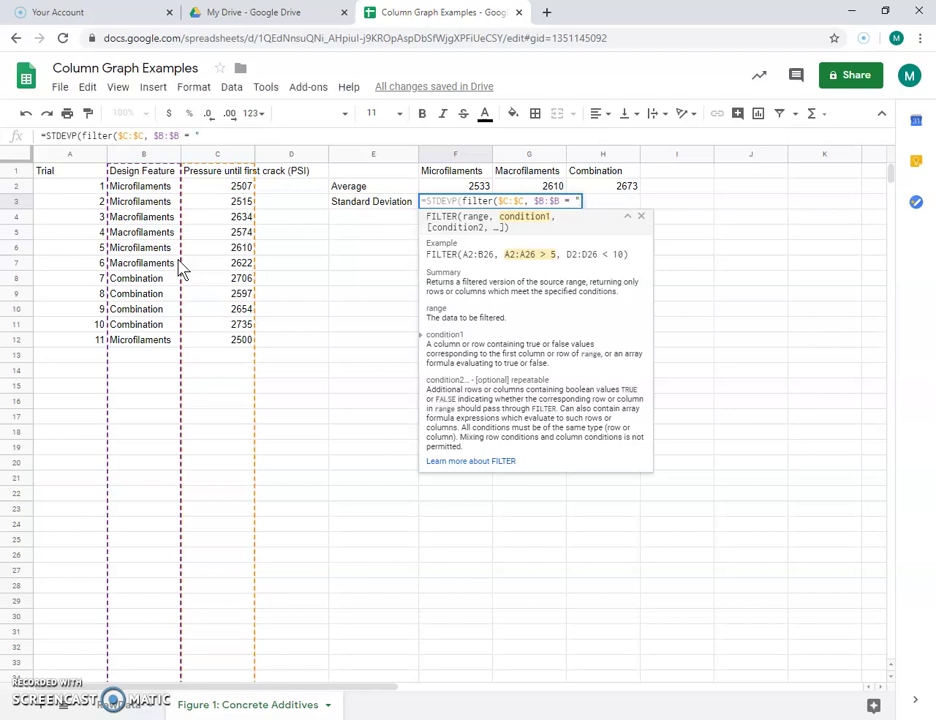
type("Microfilamen")
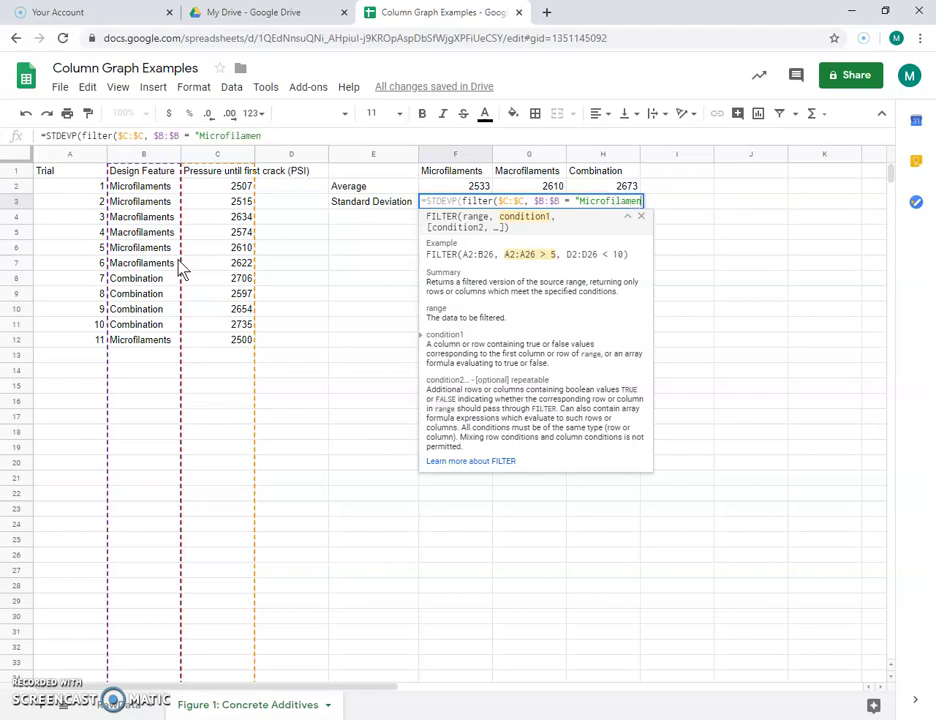
type("ts\"")
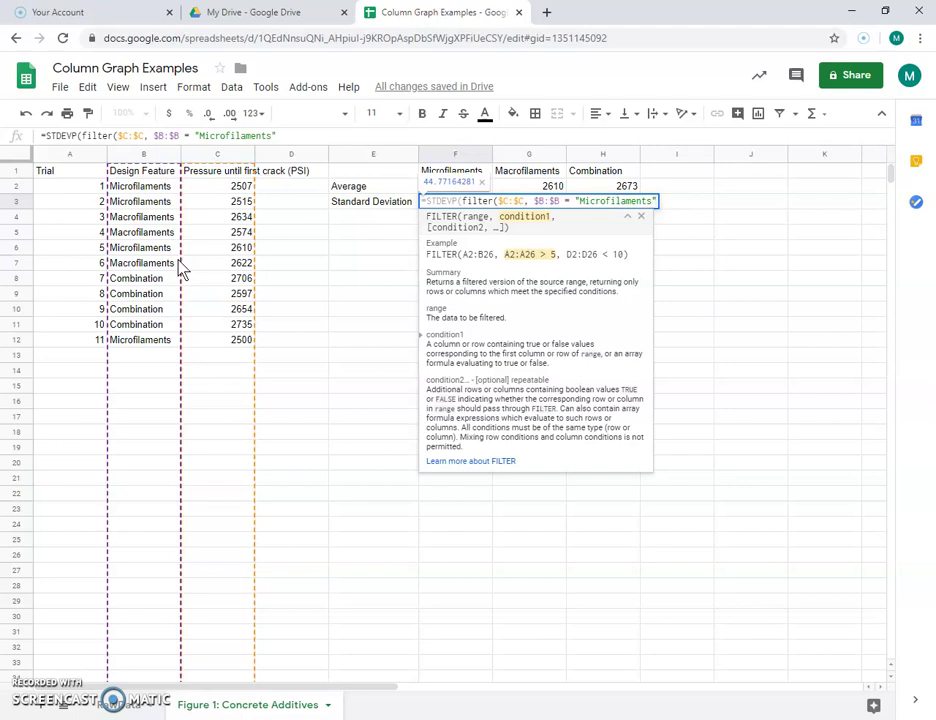
type(")")
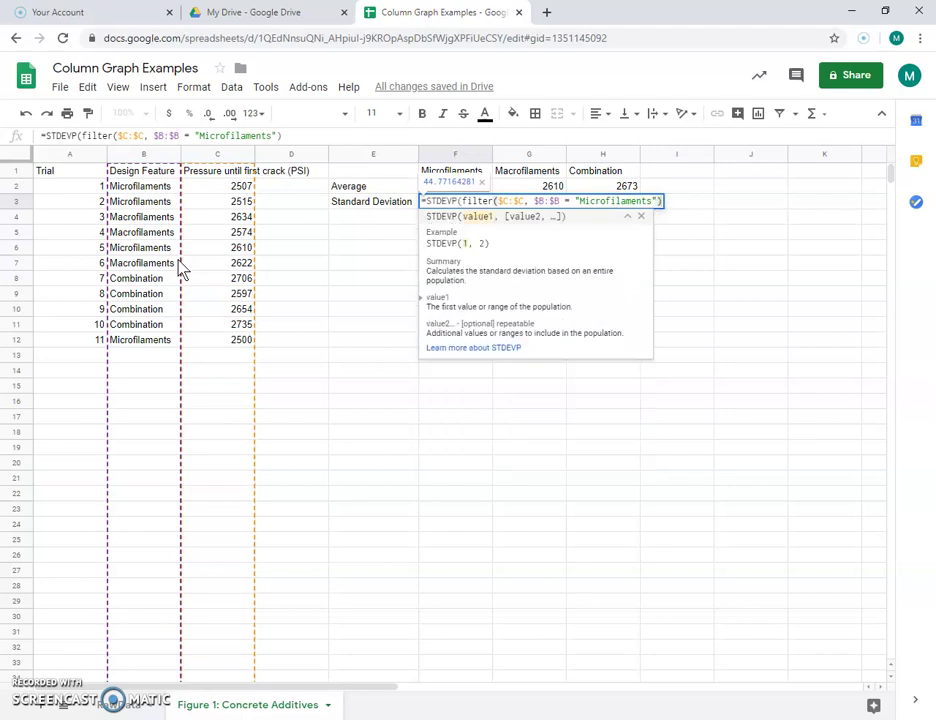
type(")")
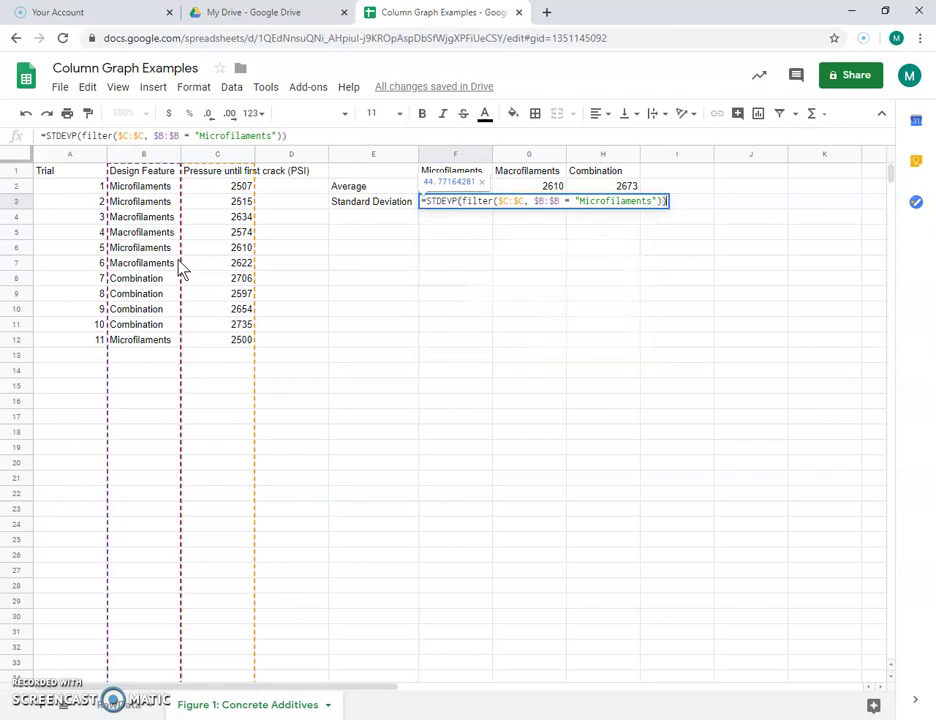
key("Return")
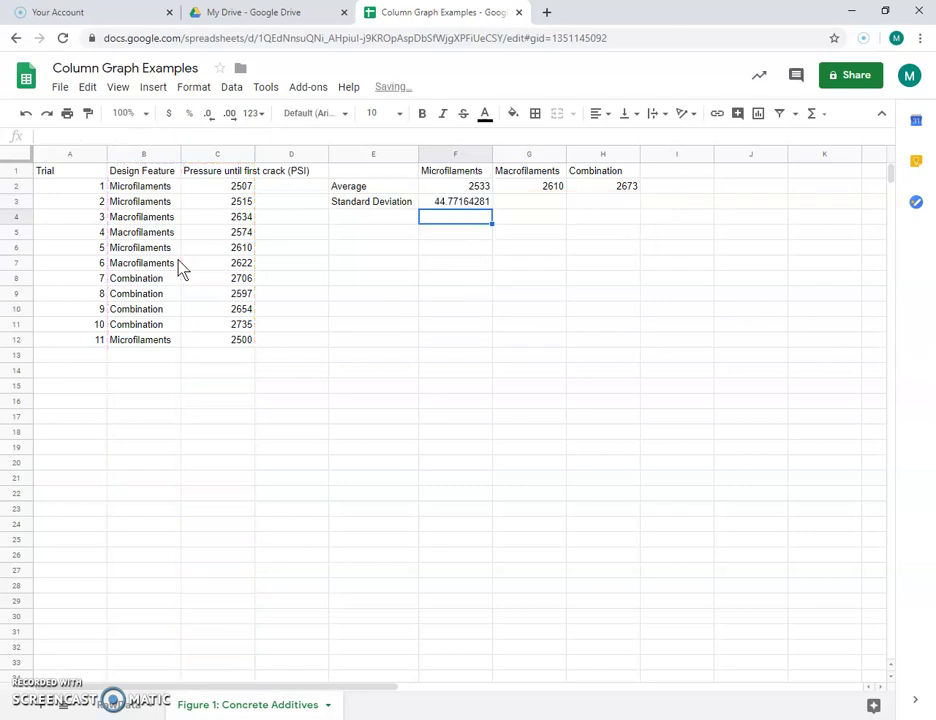
- Inspect the standard deviation formulas in cells F3, G3 and H3
left_click(462, 205)
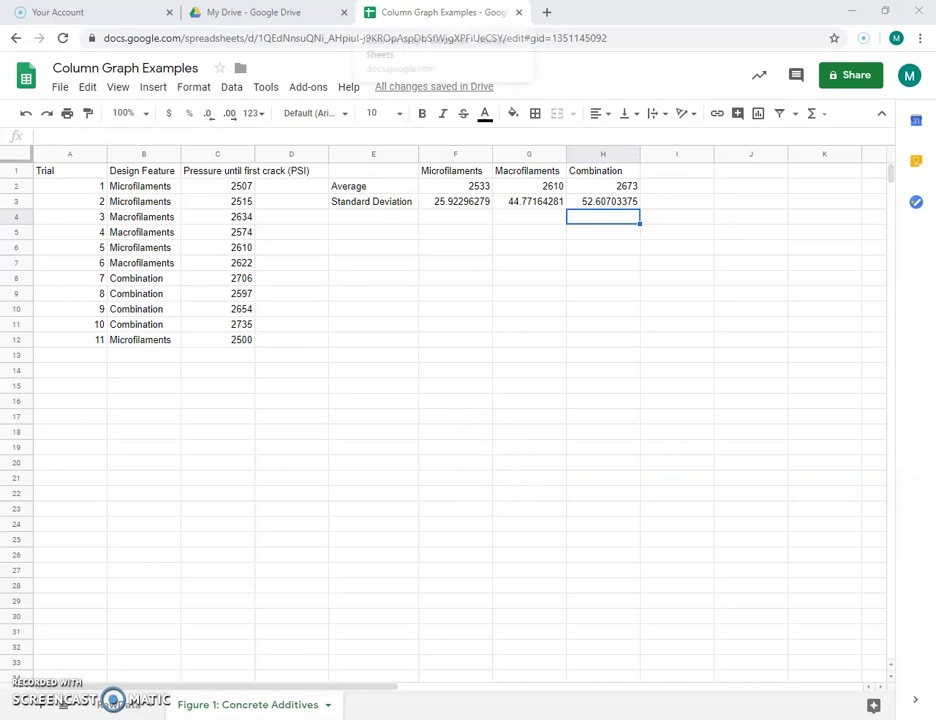
left_click(463, 206)
left_click(545, 205)
left_click(601, 207)
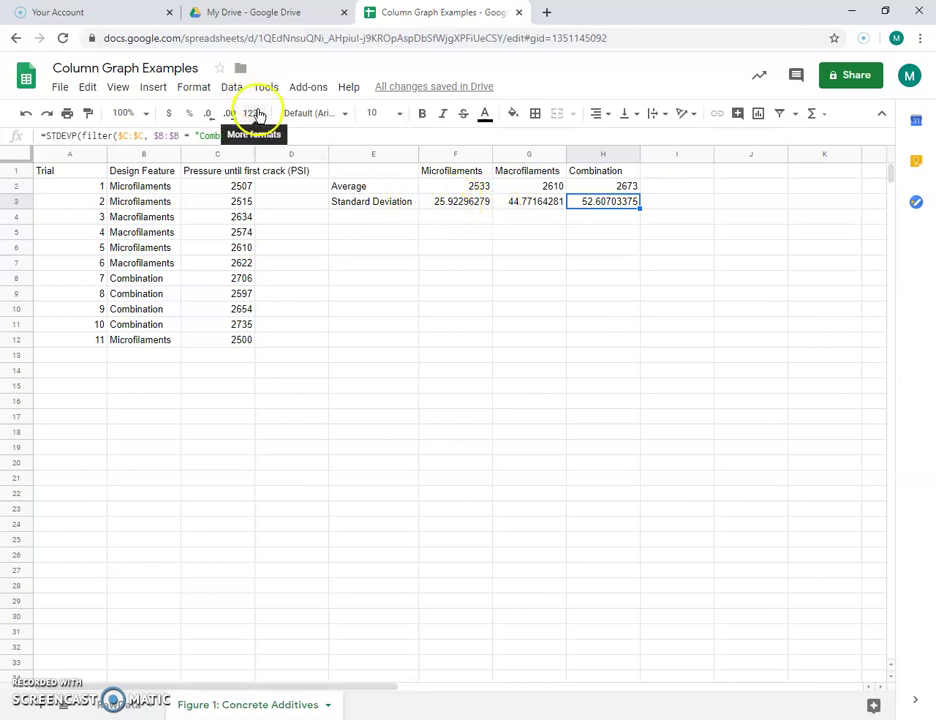
left_click(262, 119)
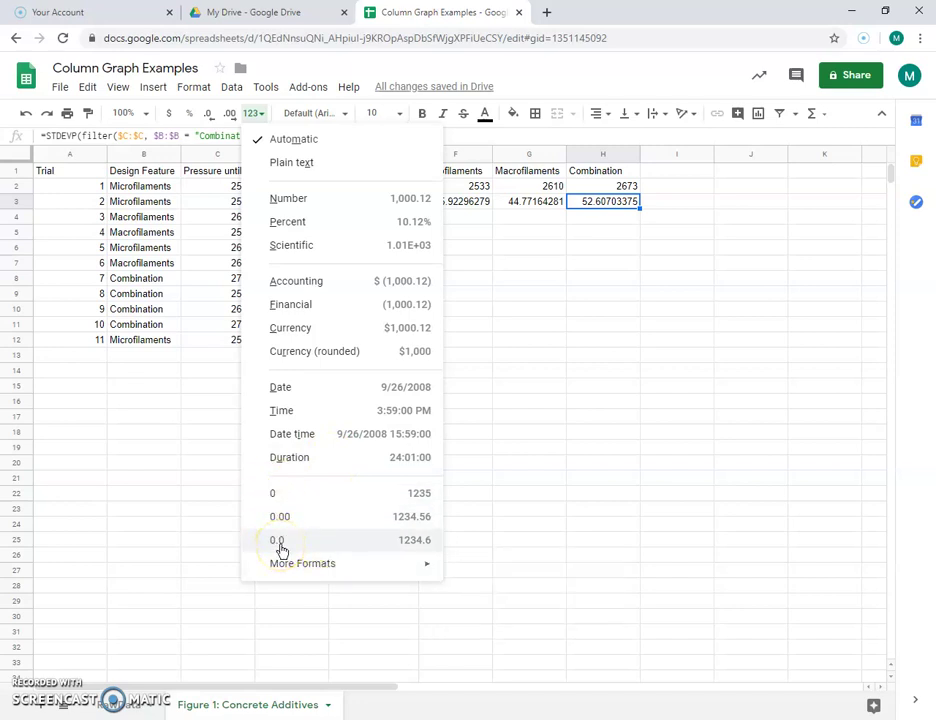
mouse_move(309, 573)
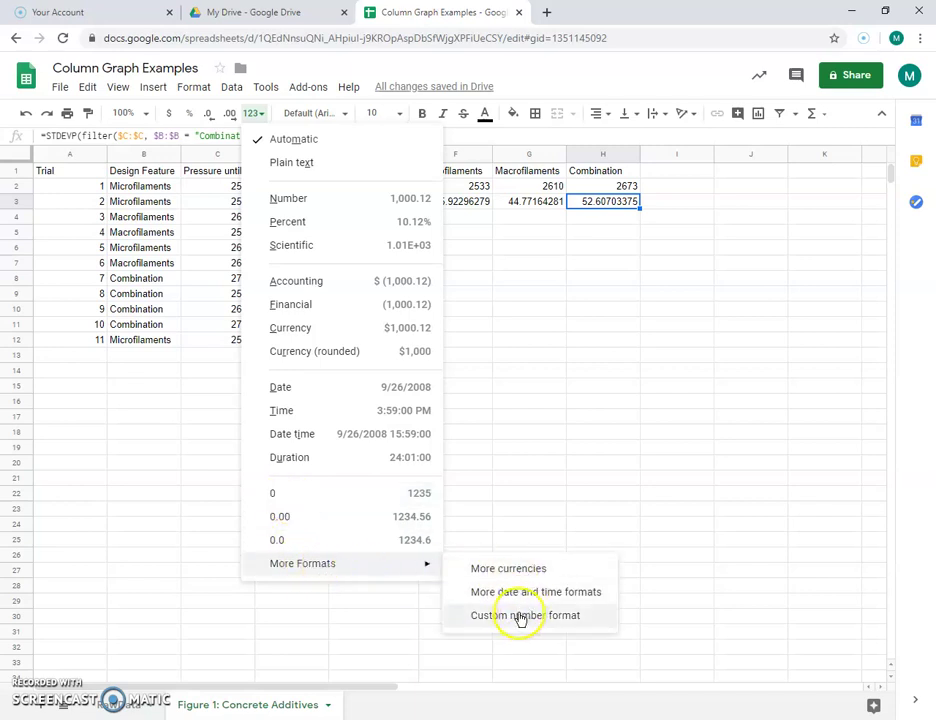
left_click(551, 401)
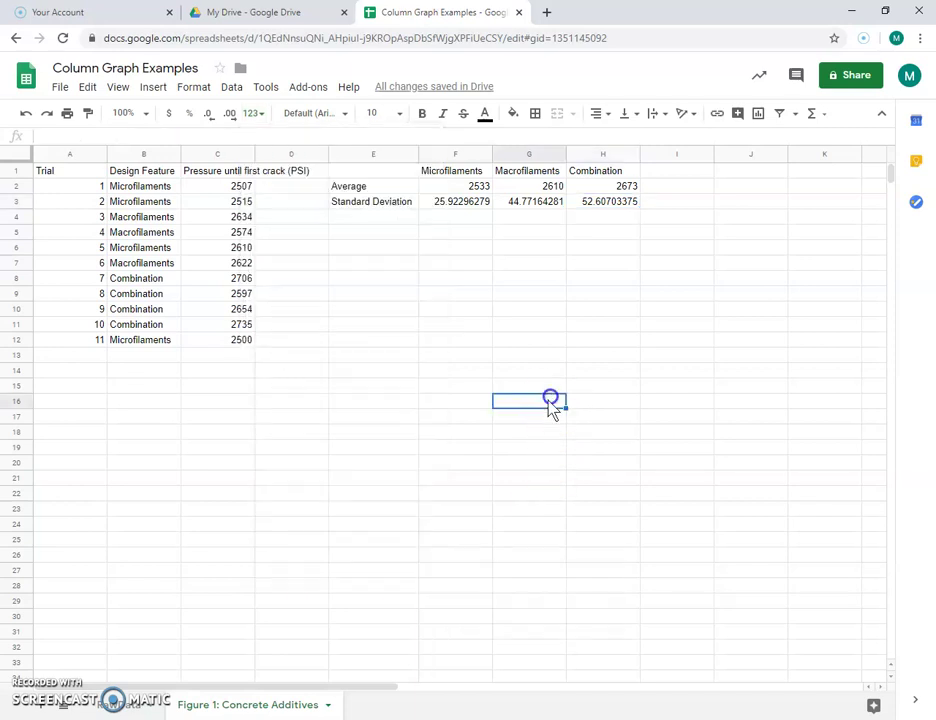
- Reduce the standard deviations in cells F3 to H3 to two decimal places
left_click_drag(466, 203, 619, 203)
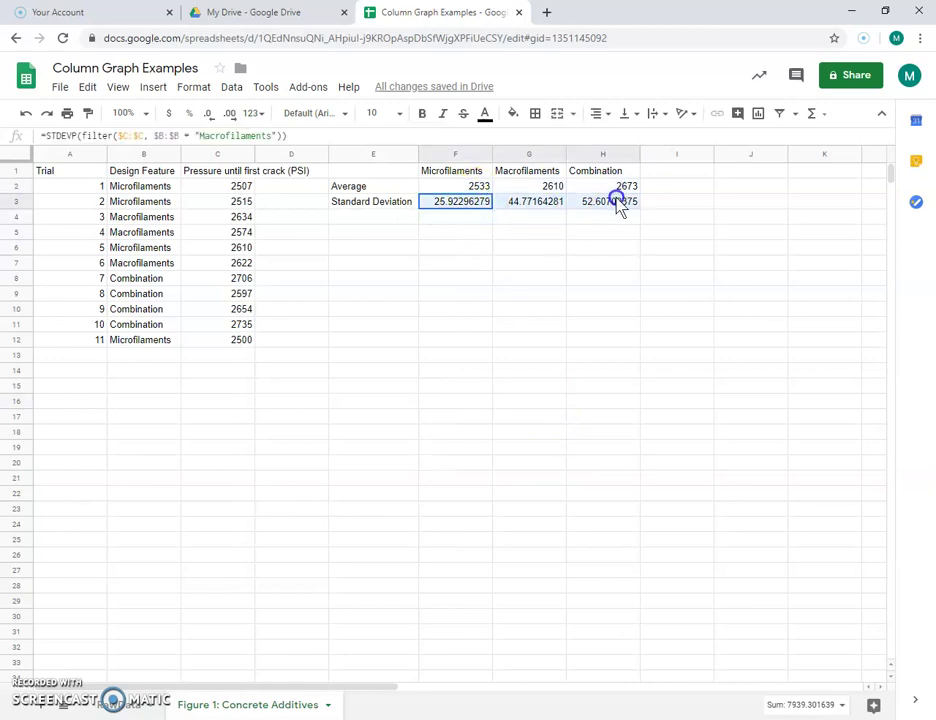
left_click(558, 280)
left_click_drag(455, 201, 592, 209)
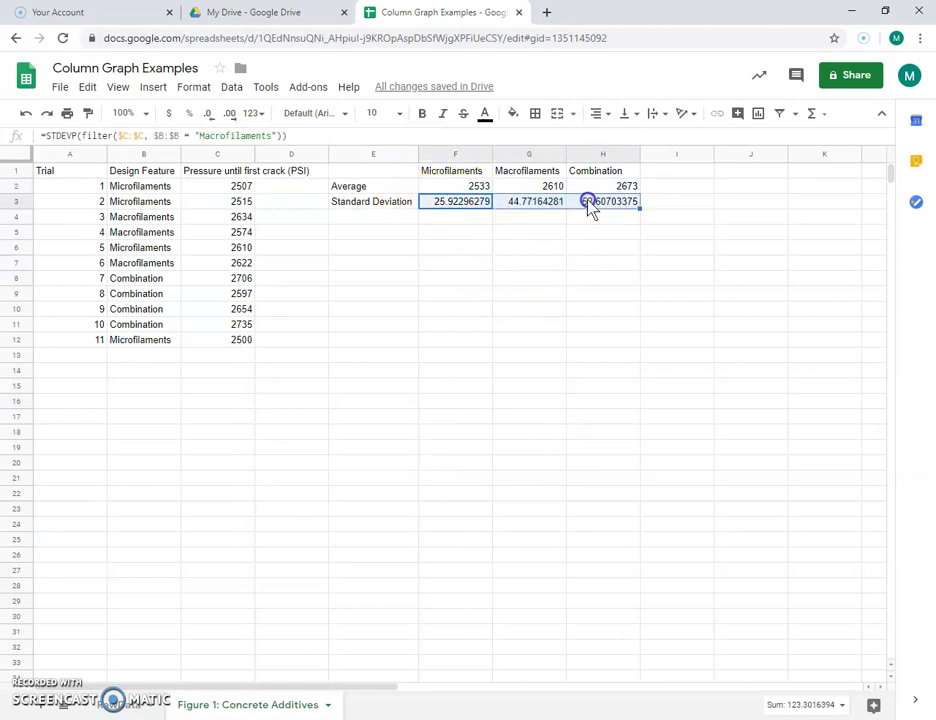
left_click(210, 118)
left_click(210, 118)
left_click(210, 118)
left_click(210, 118)
left_click(210, 118)
left_click(210, 118)
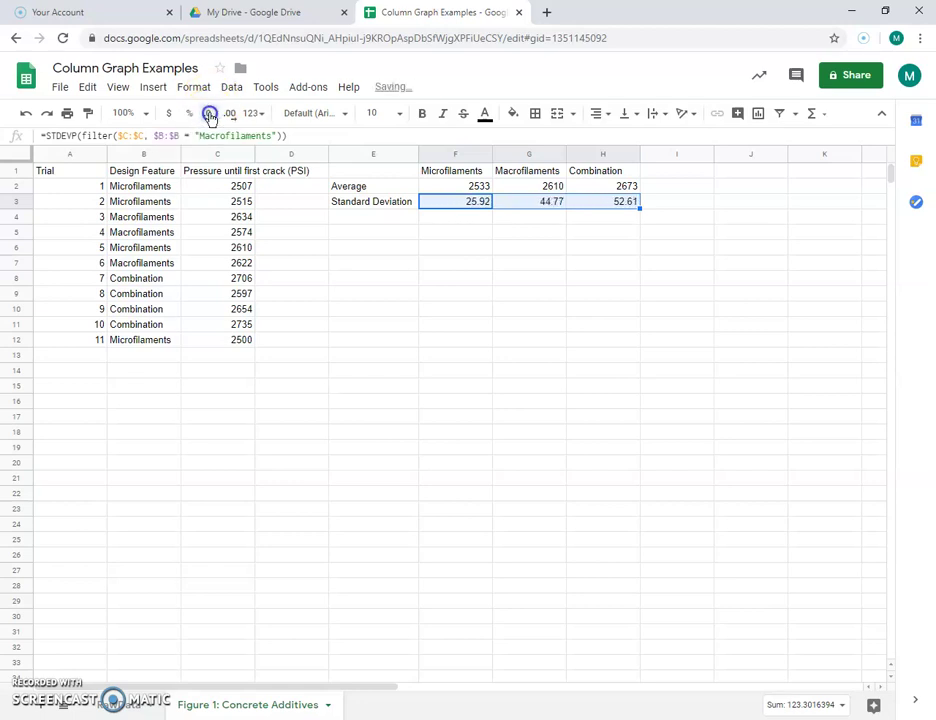